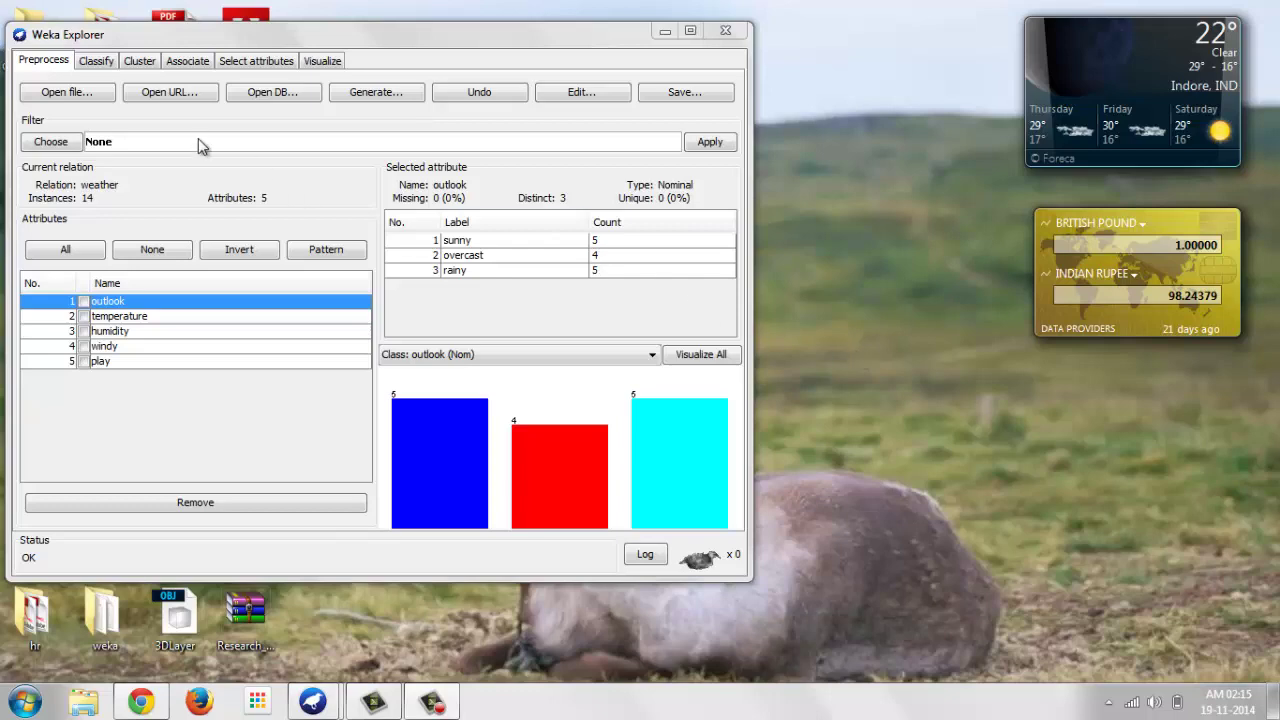
Move the Weka Explorer window slightly right and down.
{"action": "left_click_drag", "start_coordinate": [139, 40], "coordinate": [147, 44]}
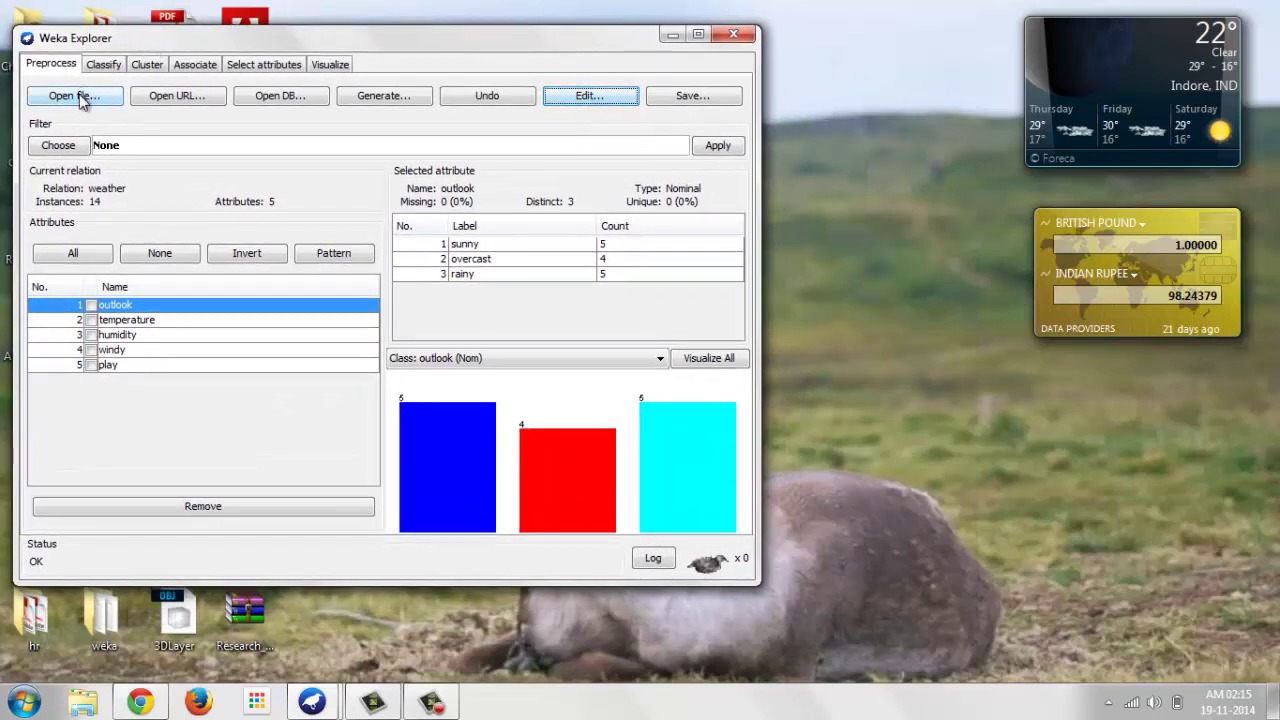
Load weather.nominal and show its data table in a Viewer on the right of the screen.
{"action": "left_click", "coordinate": [84, 96]}
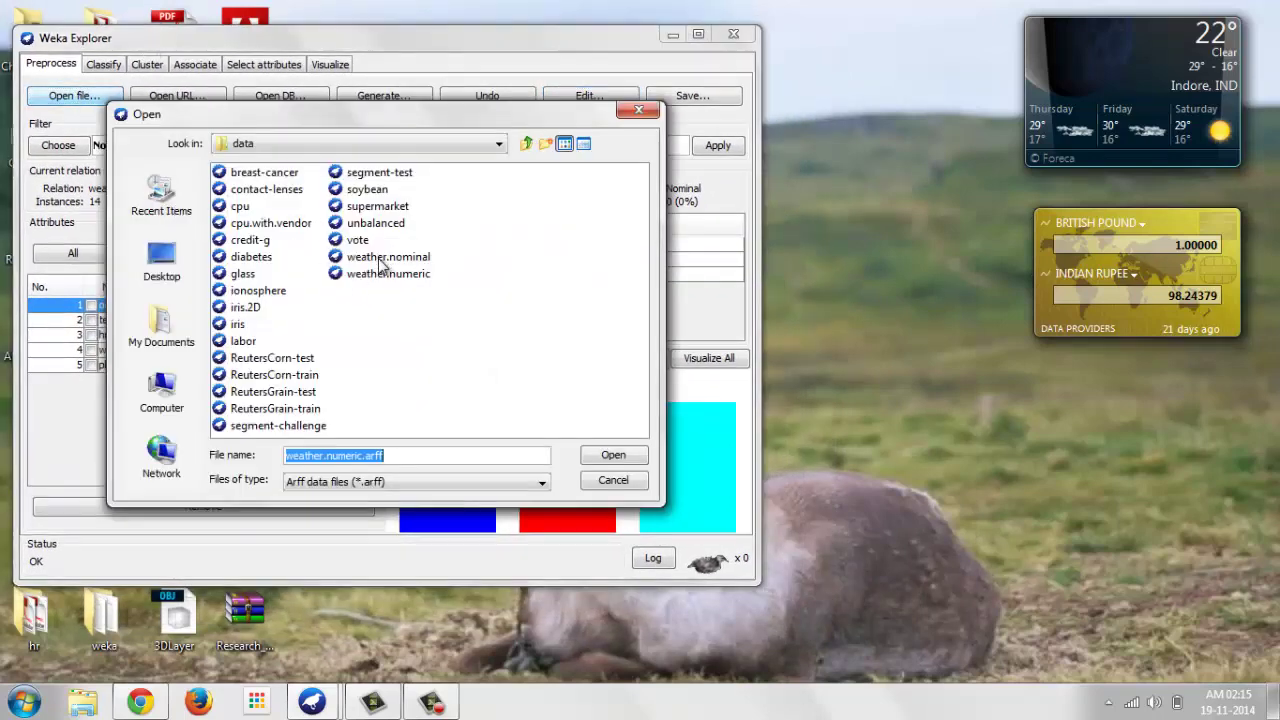
{"action": "double_click", "coordinate": [382, 258]}
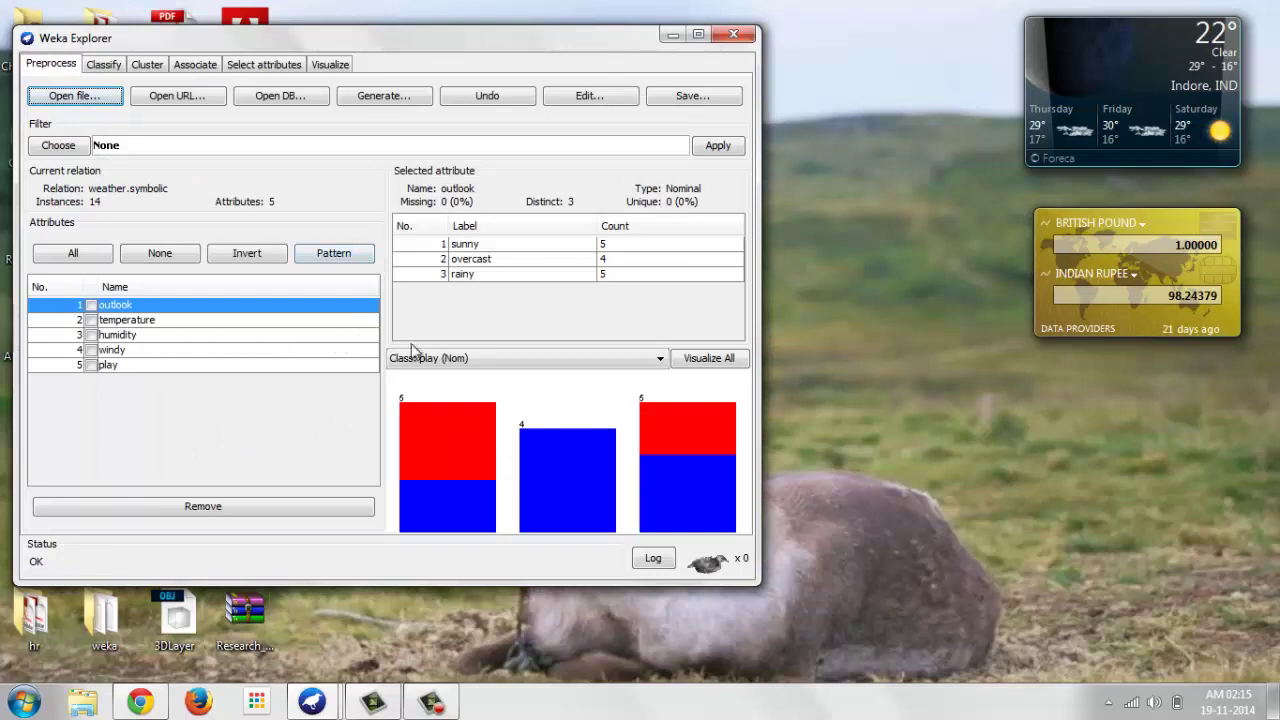
{"action": "left_click", "coordinate": [591, 96]}
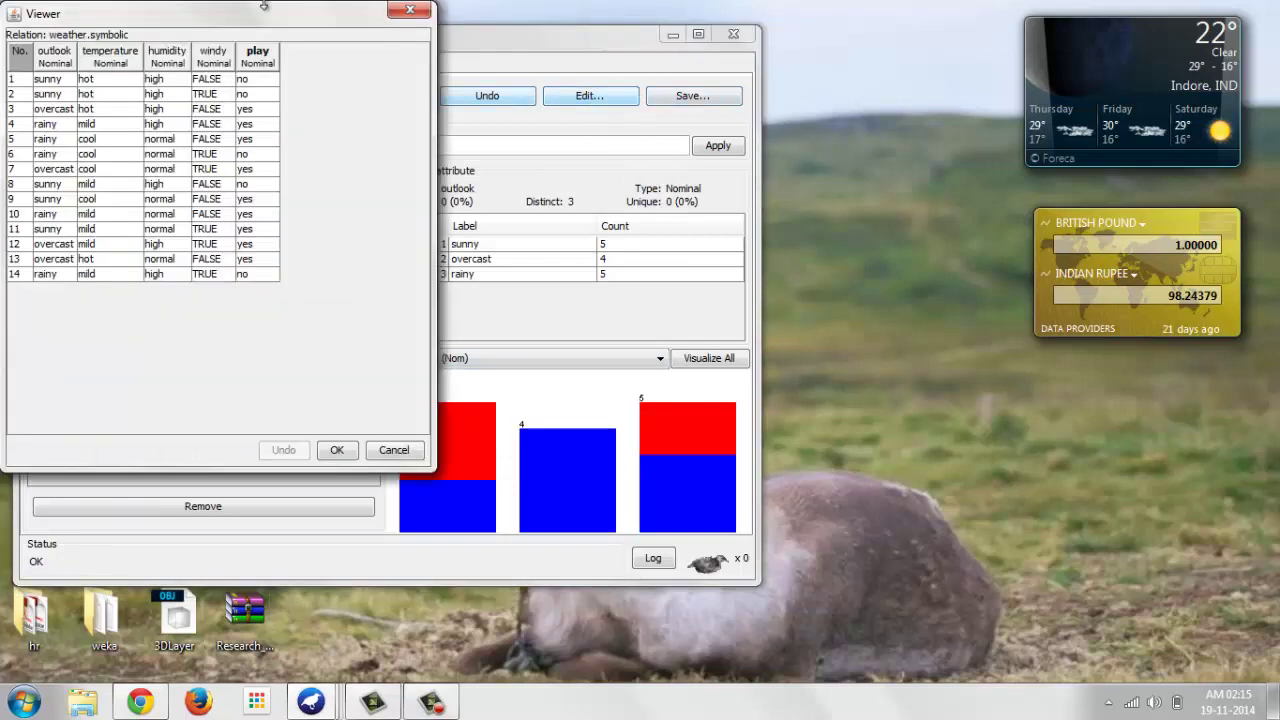
{"action": "mouse_move", "coordinate": [240, 21]}
{"action": "left_mouse_down"}
{"action": "mouse_move", "coordinate": [1088, 89]}
{"action": "mouse_move", "coordinate": [1045, 27]}
{"action": "mouse_move", "coordinate": [1008, 52]}
{"action": "left_mouse_up"}
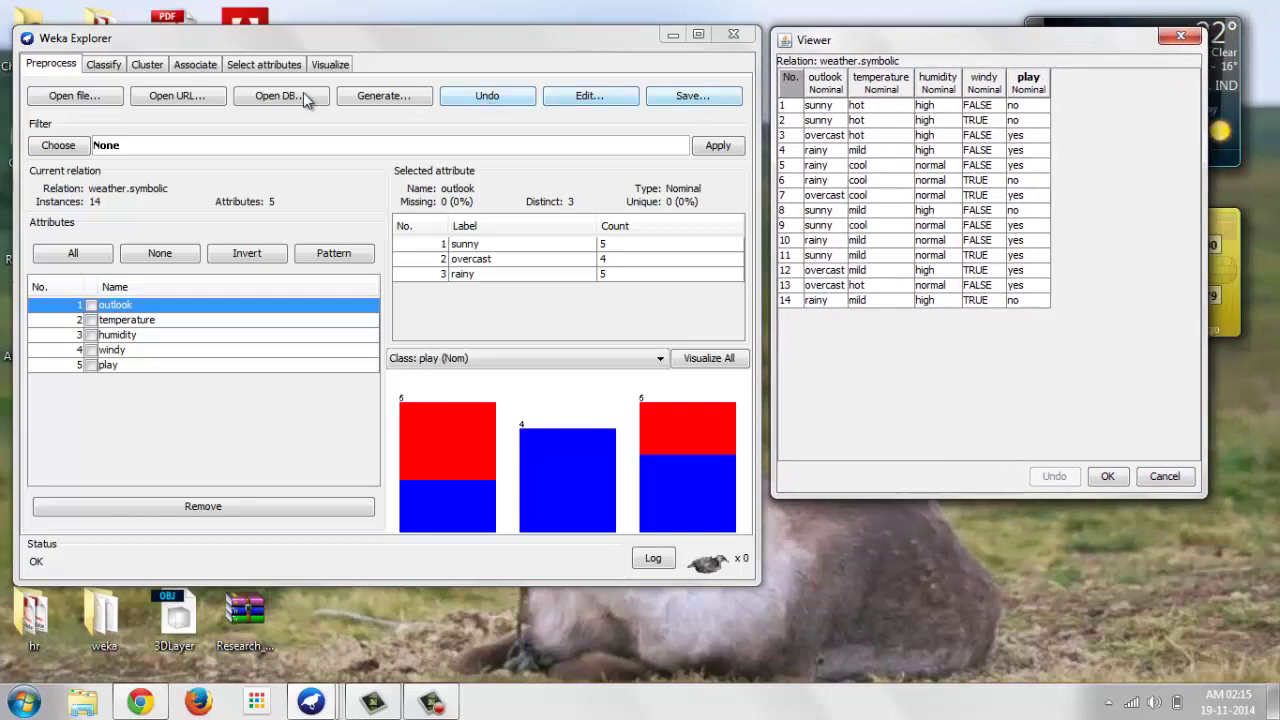
On the Classify tab, choose J48 from the trees classifiers.
{"action": "left_click", "coordinate": [106, 66]}
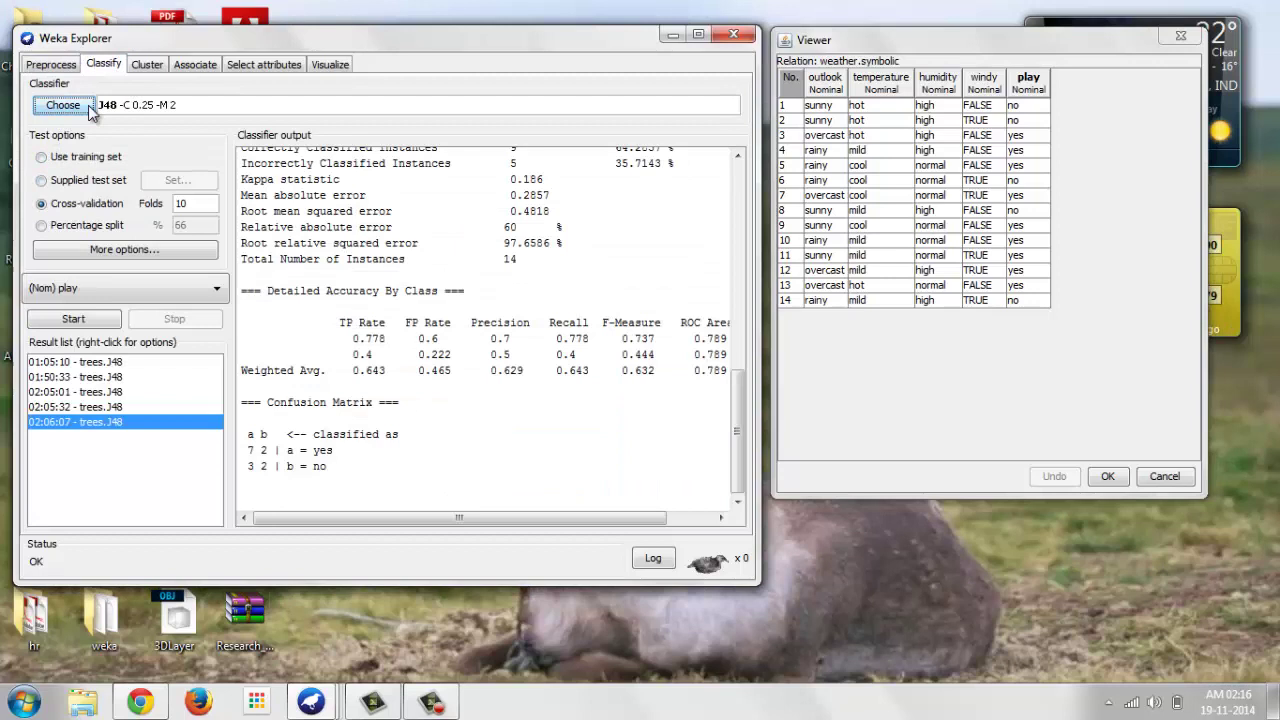
{"action": "left_click", "coordinate": [85, 106]}
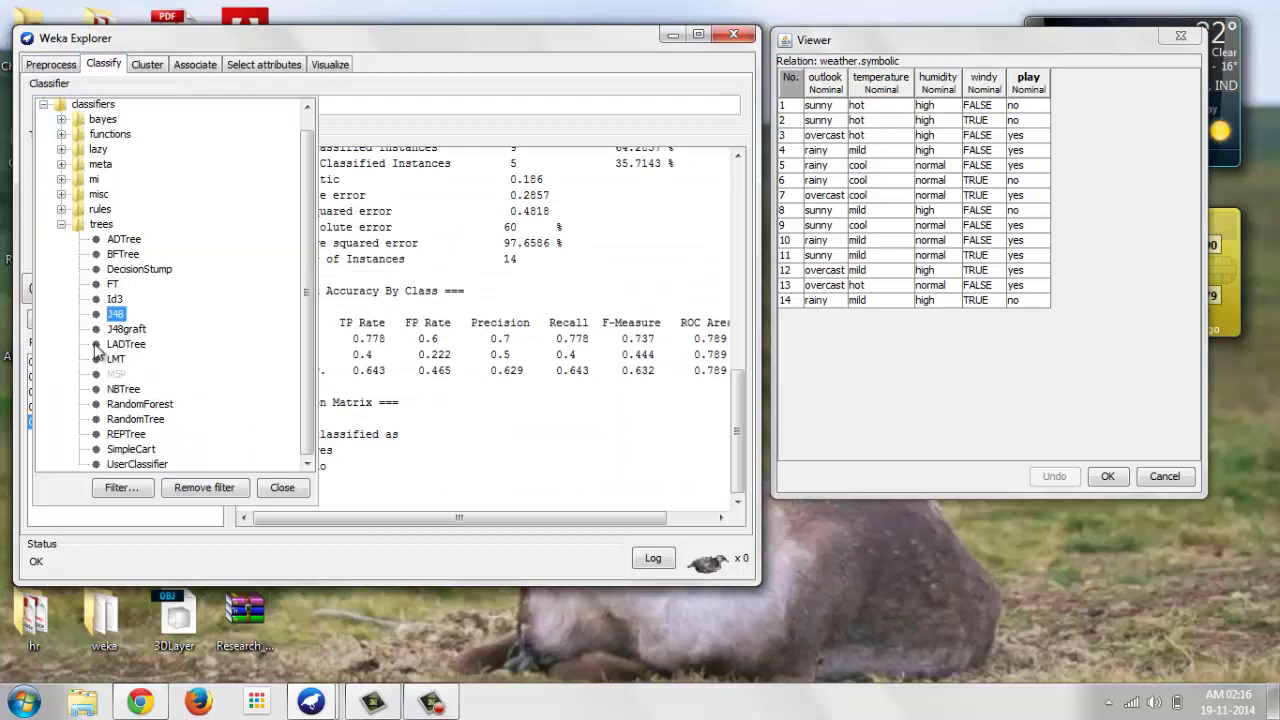
{"action": "left_click", "coordinate": [61, 239]}
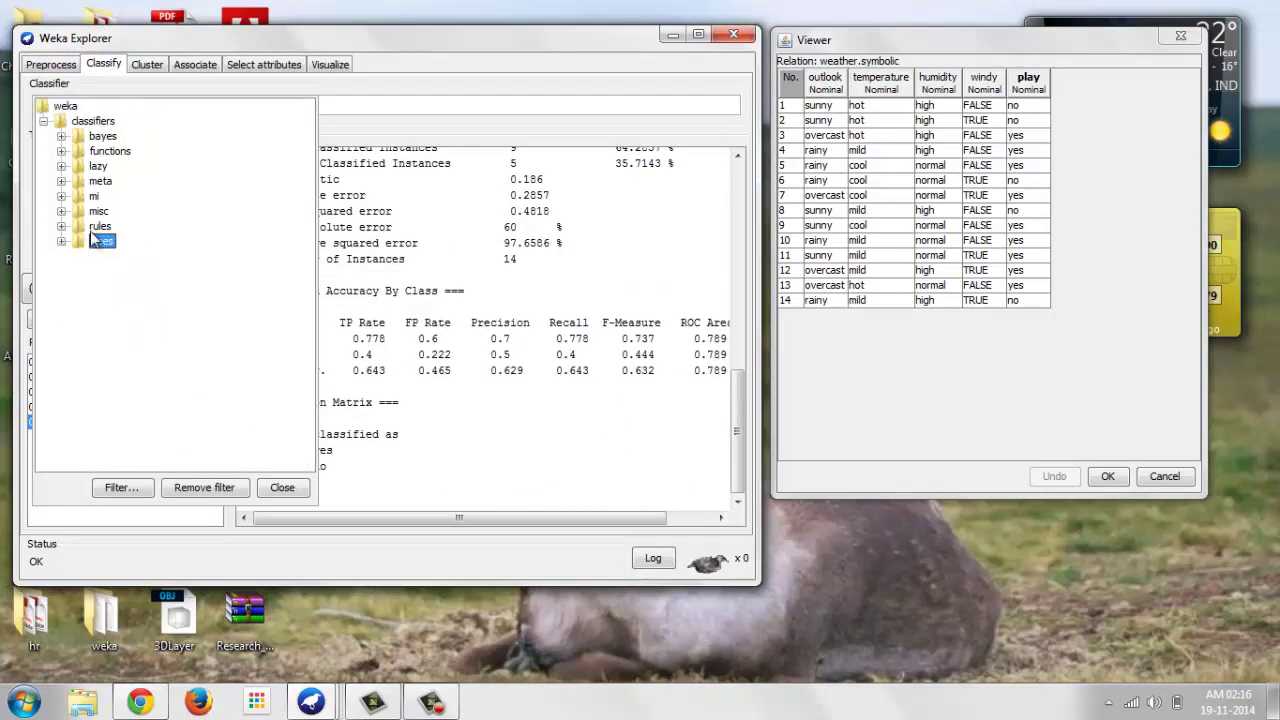
{"action": "left_click", "coordinate": [61, 242]}
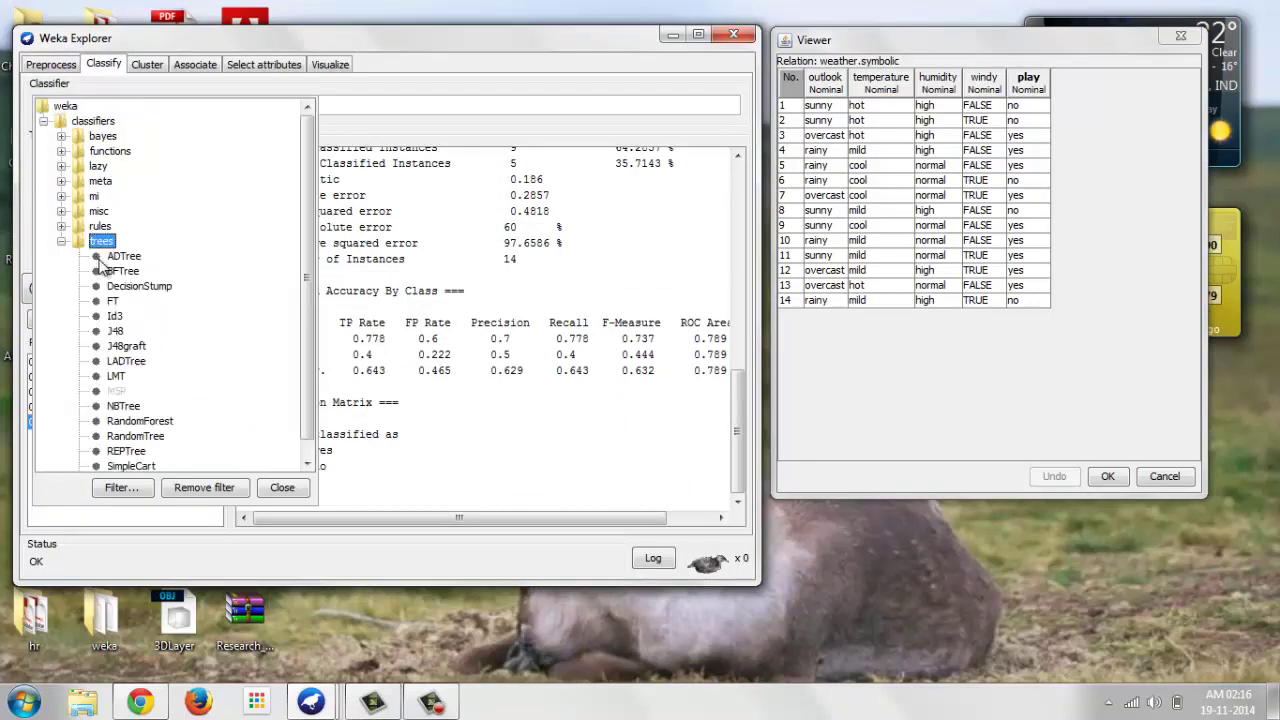
{"action": "left_click", "coordinate": [115, 331]}
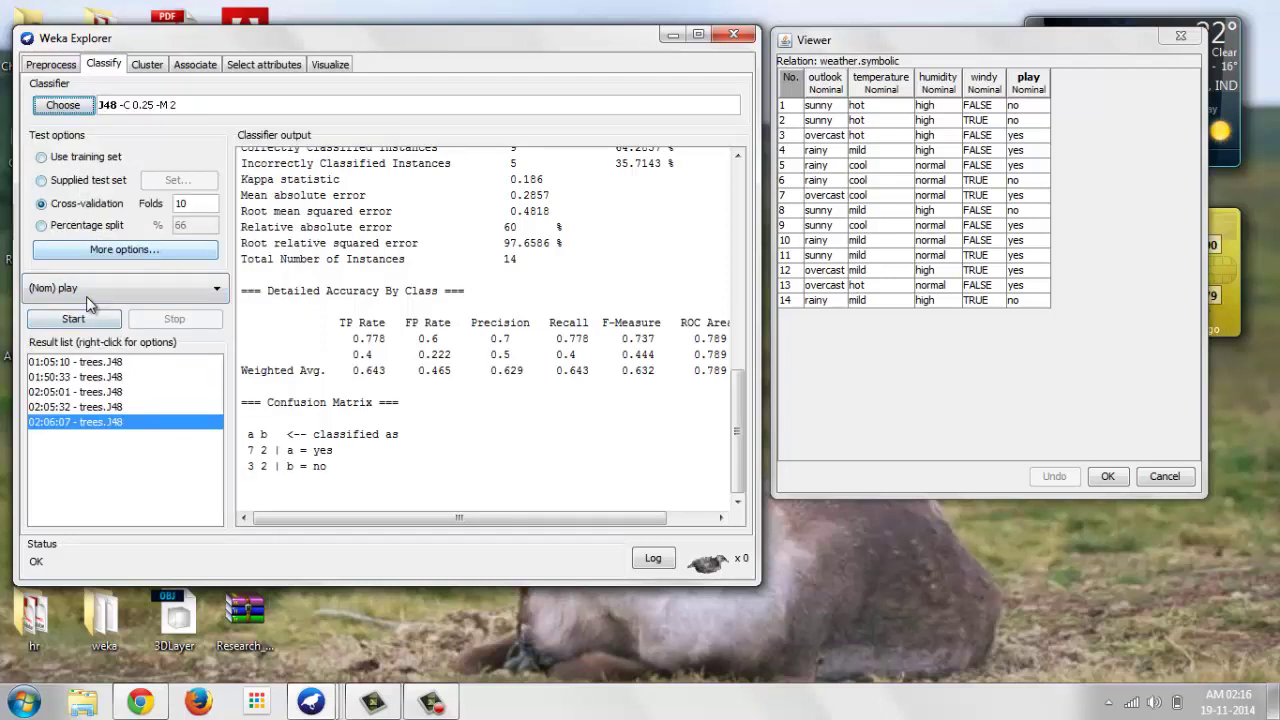
Delete the five old J48 results, from 01:05:10 through 02:05:32, from the result list.
{"action": "left_click", "coordinate": [112, 364]}
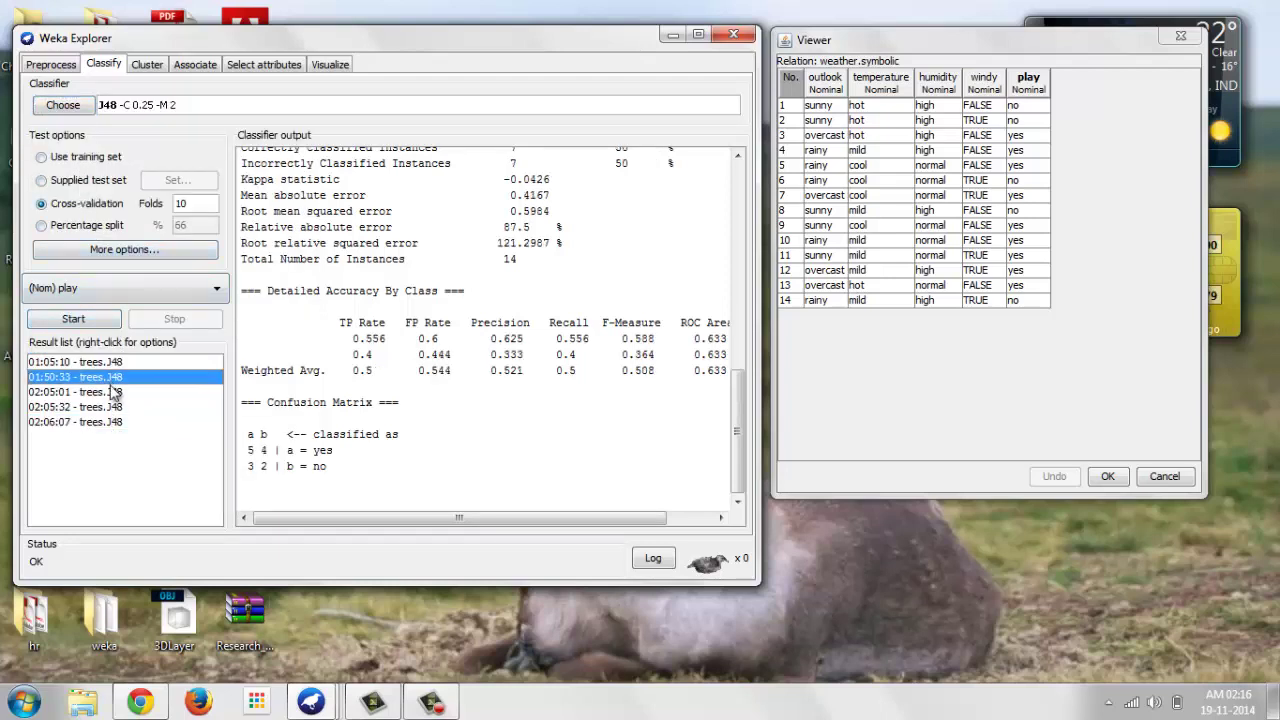
{"action": "right_click", "coordinate": [112, 364]}
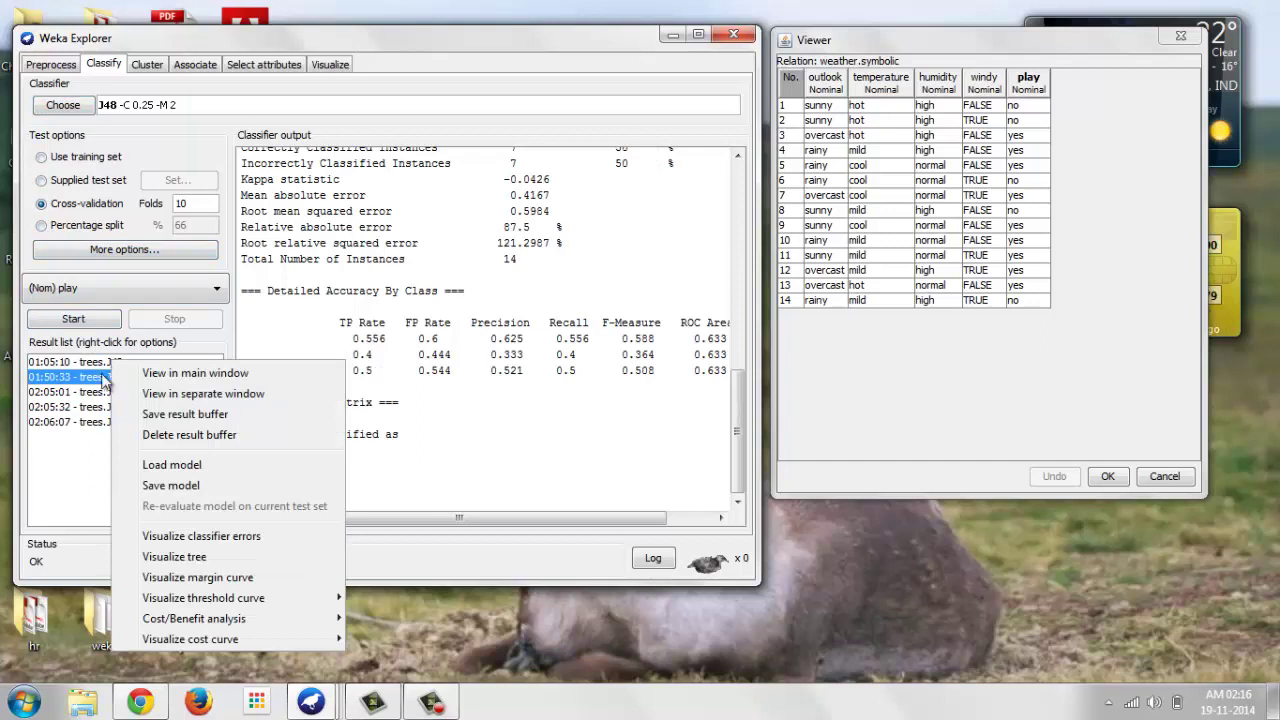
{"action": "left_click", "coordinate": [165, 436]}
{"action": "right_click", "coordinate": [109, 366]}
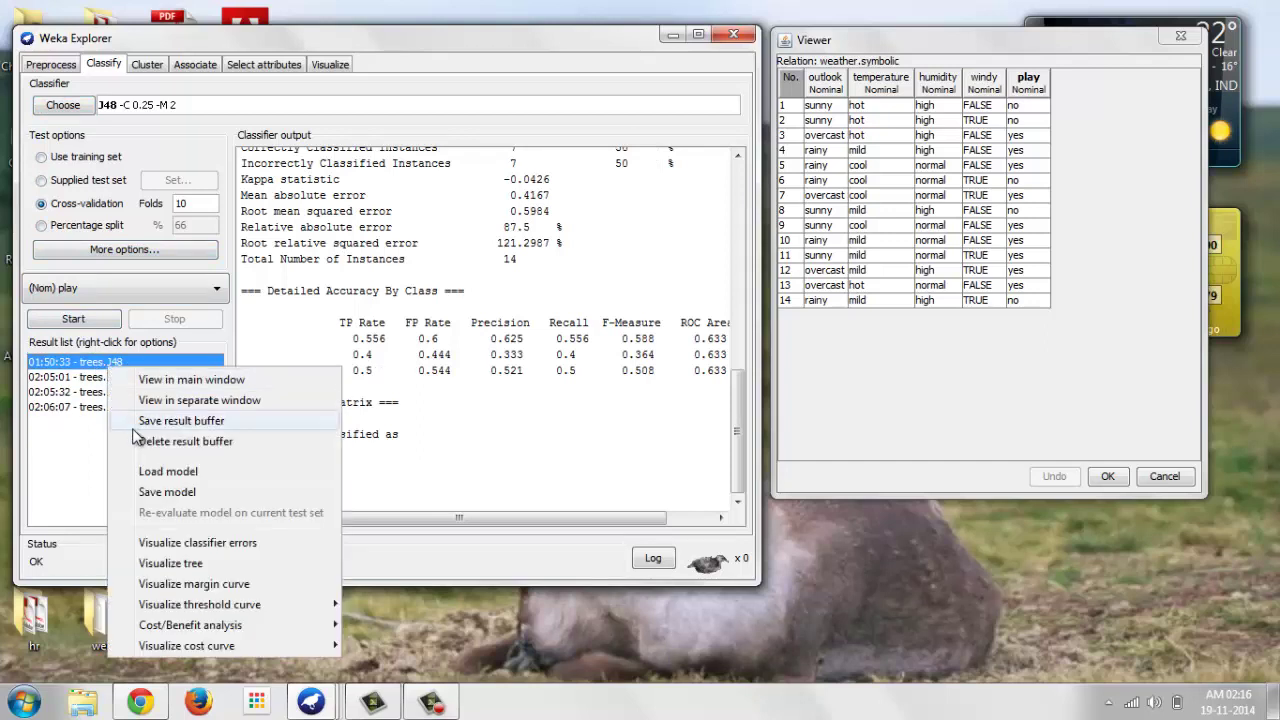
{"action": "left_click", "coordinate": [138, 440]}
{"action": "right_click", "coordinate": [113, 366]}
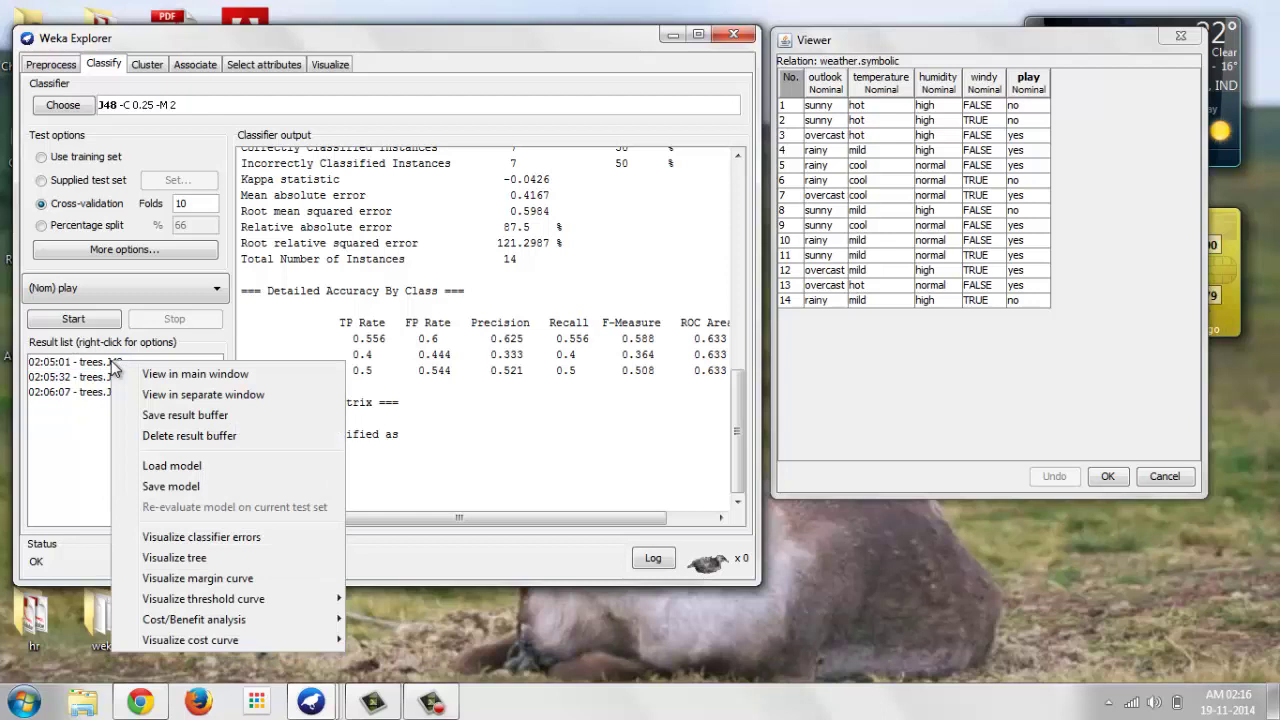
{"action": "left_click", "coordinate": [150, 433]}
{"action": "right_click", "coordinate": [108, 380]}
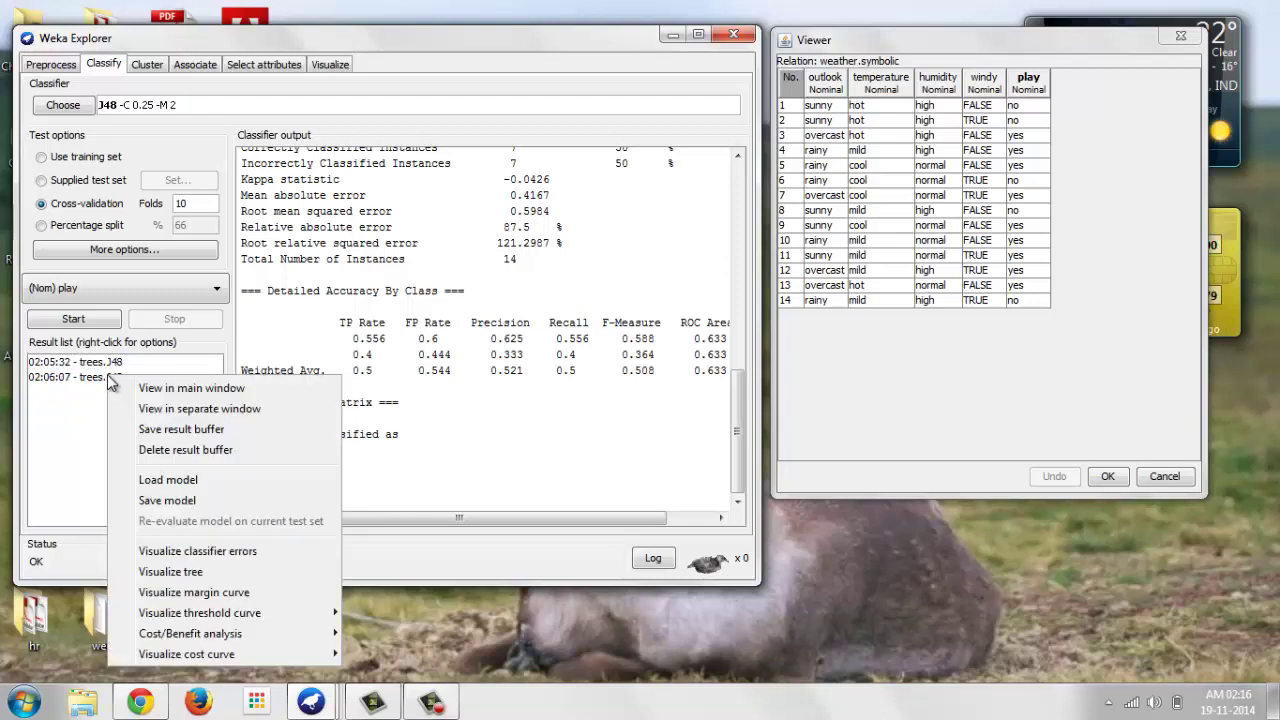
{"action": "left_click", "coordinate": [148, 448]}
{"action": "right_click", "coordinate": [100, 372]}
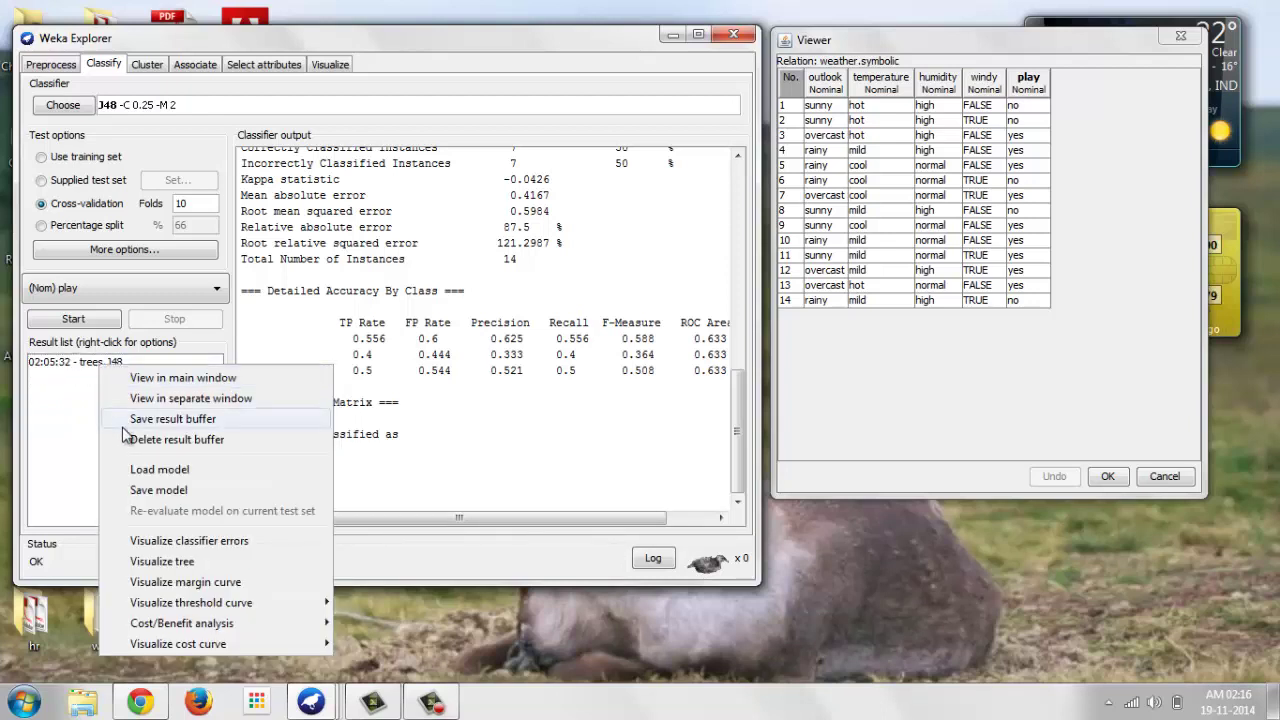
{"action": "left_click", "coordinate": [125, 439]}
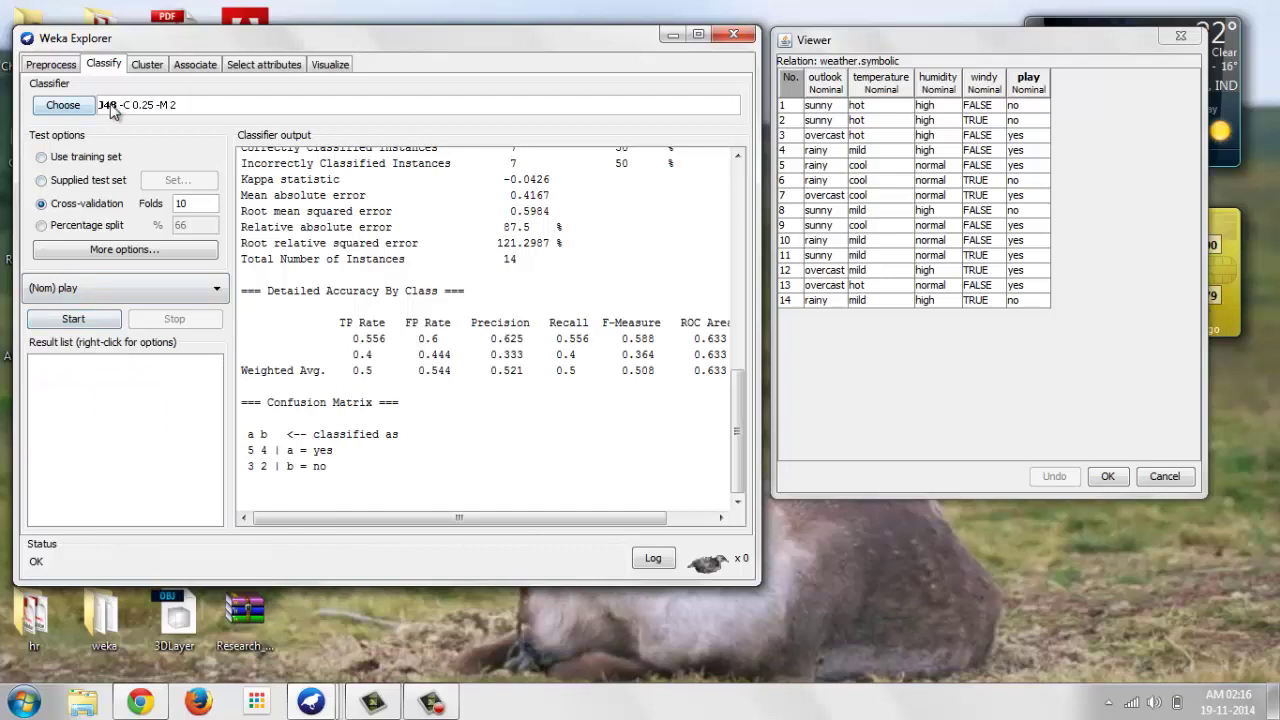
Run J48 with 10-fold cross-validation and scroll the output up to the run information.
{"action": "left_click", "coordinate": [84, 325]}
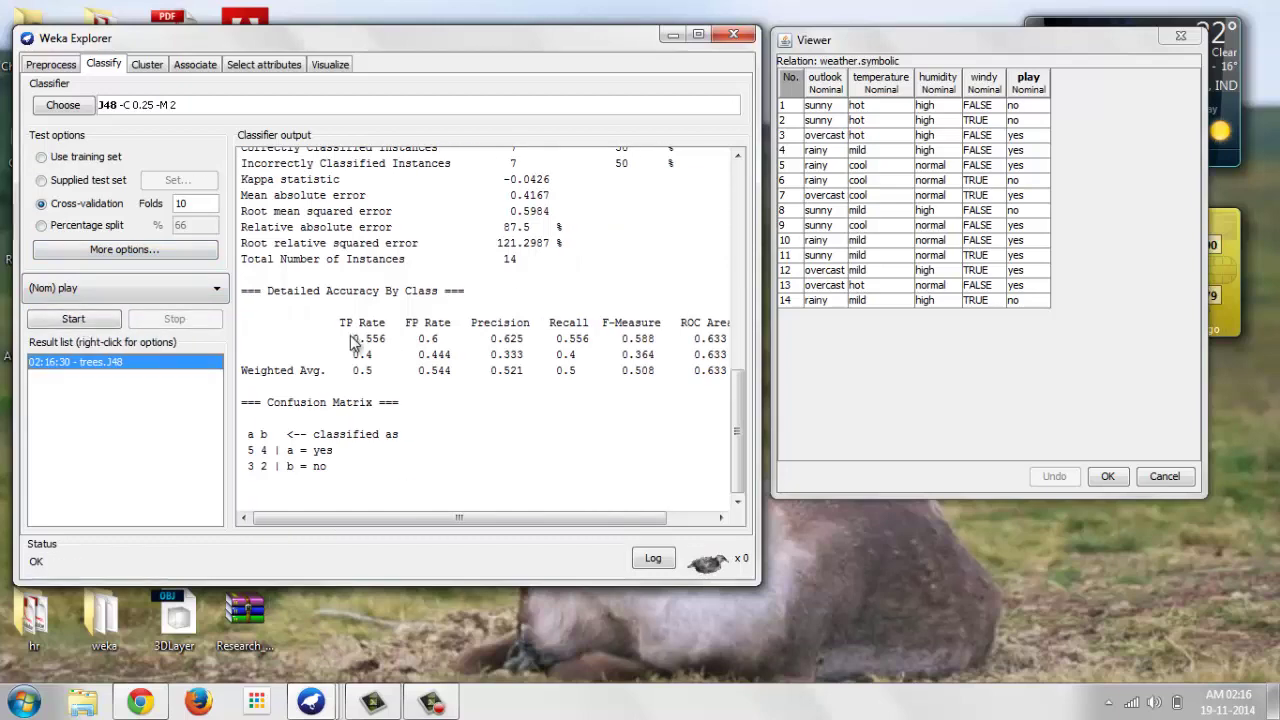
{"action": "scroll", "coordinate": [323, 400], "scroll_direction": "up", "scroll_amount": 7}
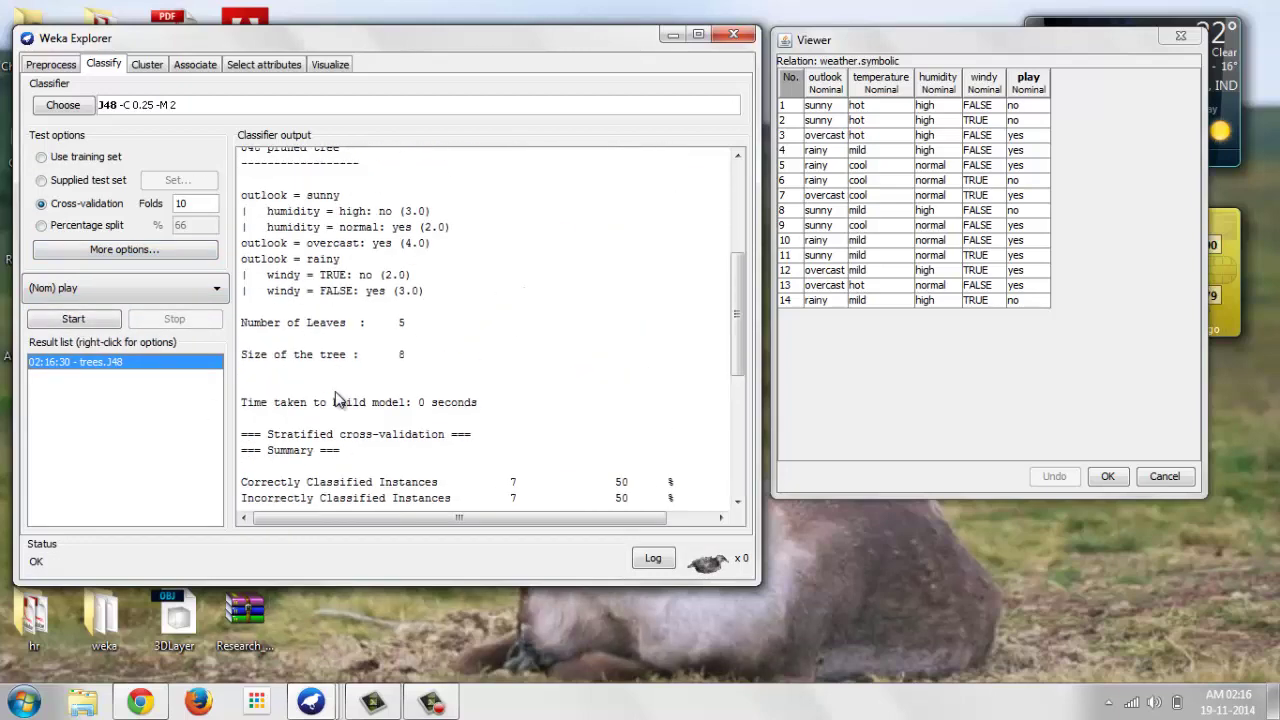
{"action": "scroll", "coordinate": [337, 400], "scroll_direction": "up", "scroll_amount": 5}
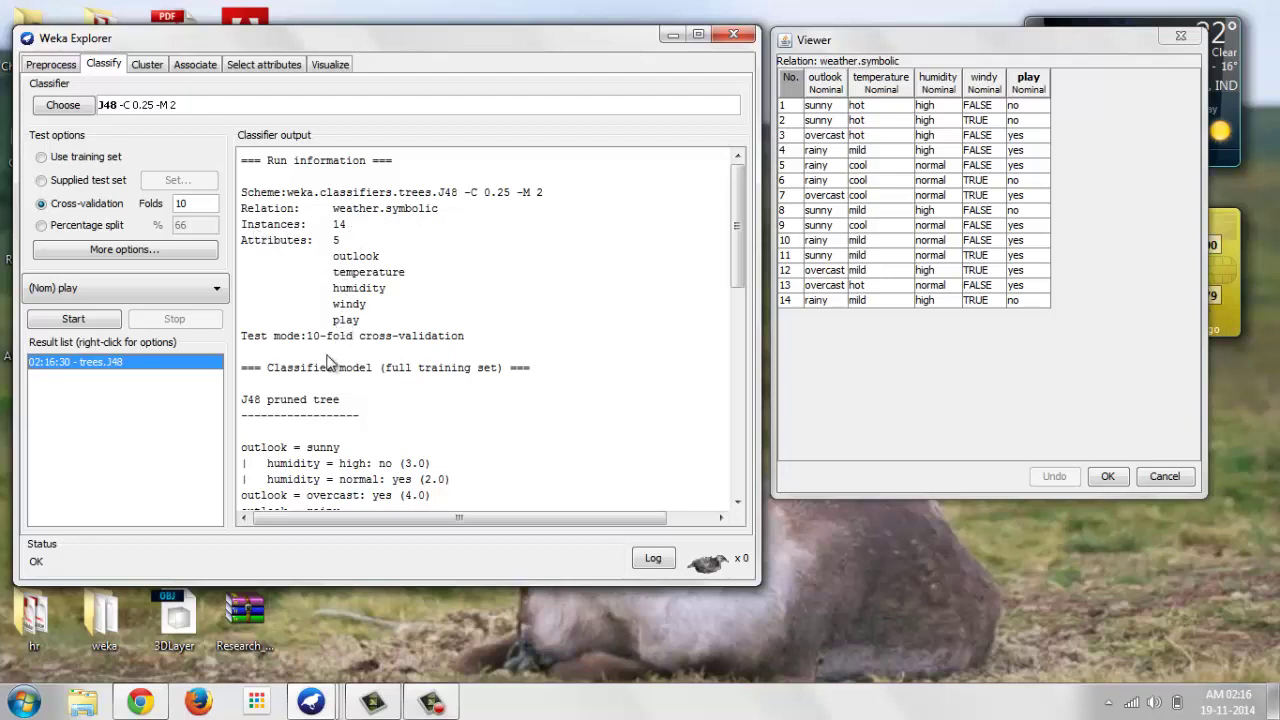
{"action": "scroll", "coordinate": [330, 362], "scroll_direction": "down", "scroll_amount": 1}
{"action": "scroll", "coordinate": [298, 364], "scroll_direction": "down", "scroll_amount": 1}
{"action": "scroll", "coordinate": [270, 364], "scroll_direction": "down", "scroll_amount": 1}
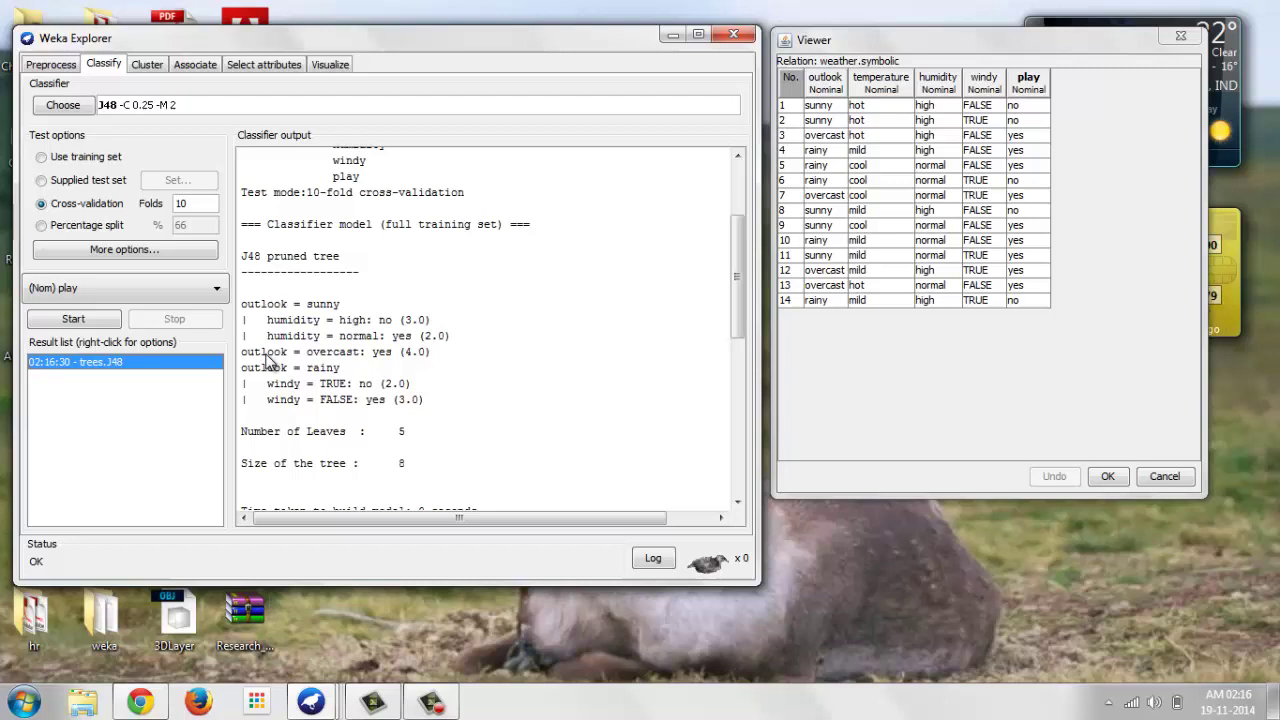
{"action": "scroll", "coordinate": [272, 328], "scroll_direction": "down", "scroll_amount": 1}
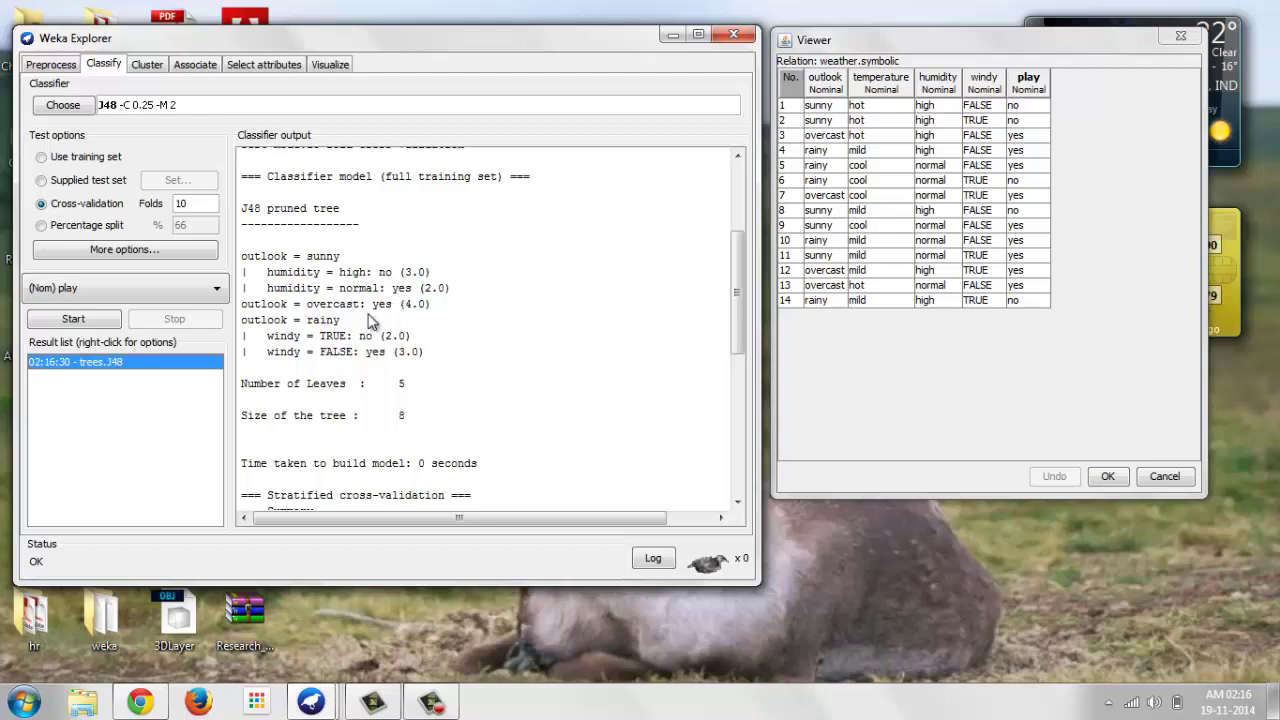
{"action": "scroll", "coordinate": [272, 338], "scroll_direction": "down", "scroll_amount": 2}
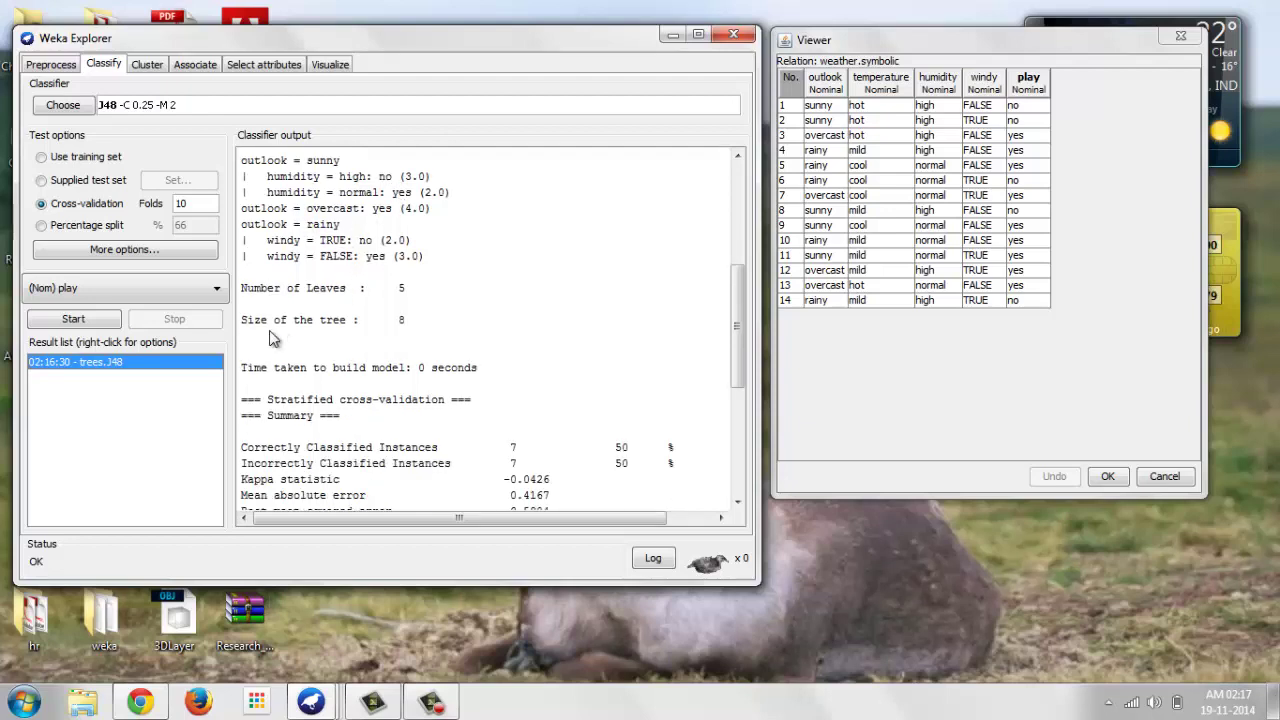
{"action": "scroll", "coordinate": [300, 333], "scroll_direction": "down", "scroll_amount": 1}
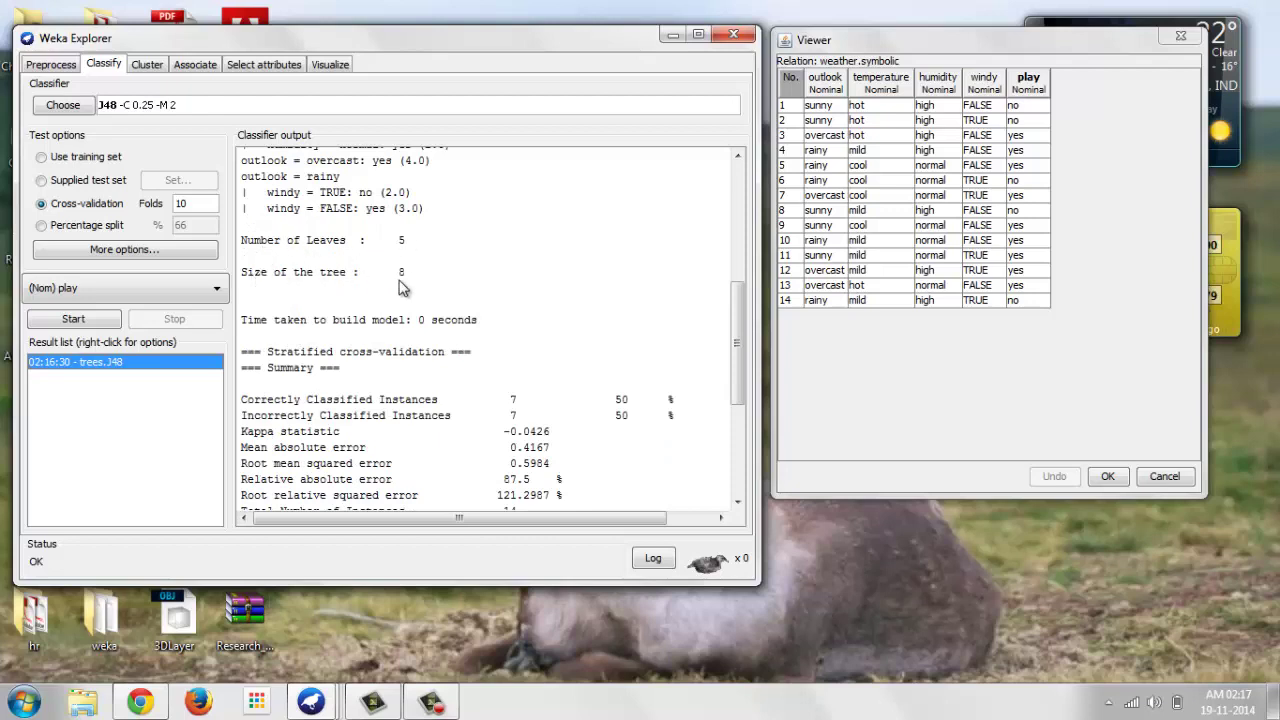
{"action": "scroll", "coordinate": [320, 360], "scroll_direction": "down", "scroll_amount": 1}
{"action": "scroll", "coordinate": [350, 345], "scroll_direction": "down", "scroll_amount": 1}
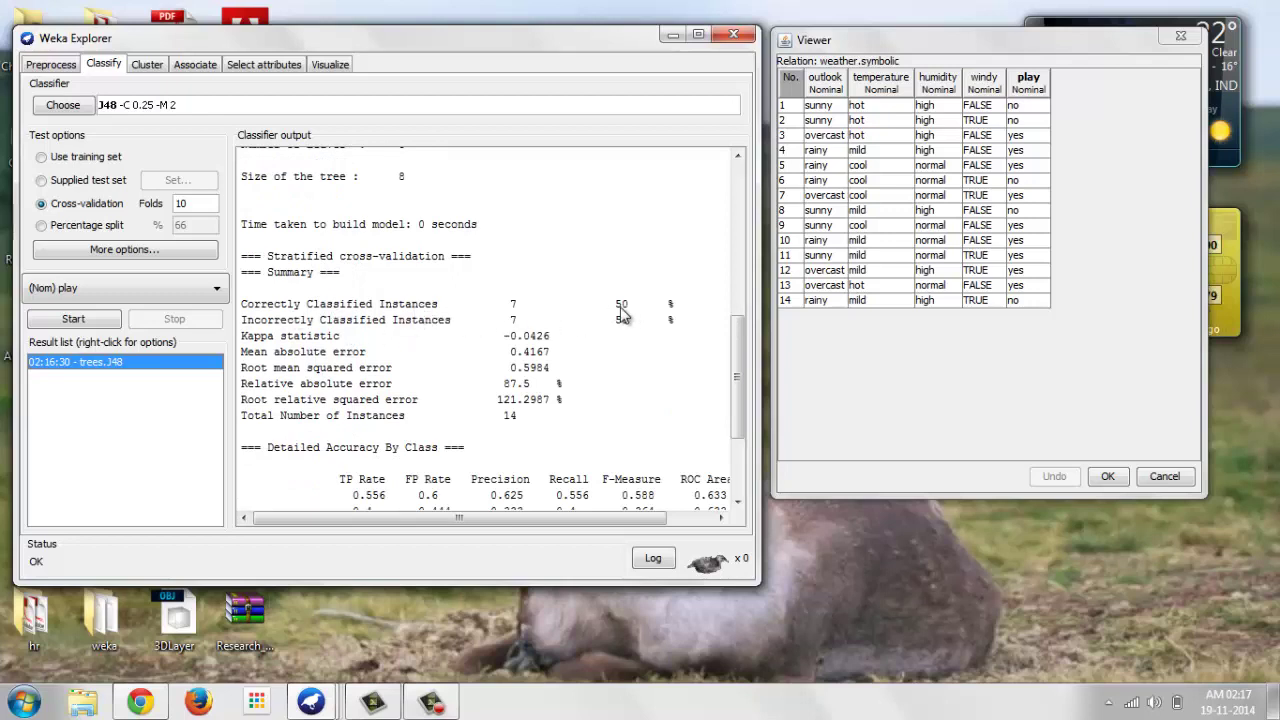
{"action": "scroll", "coordinate": [587, 396], "scroll_direction": "down", "scroll_amount": 2}
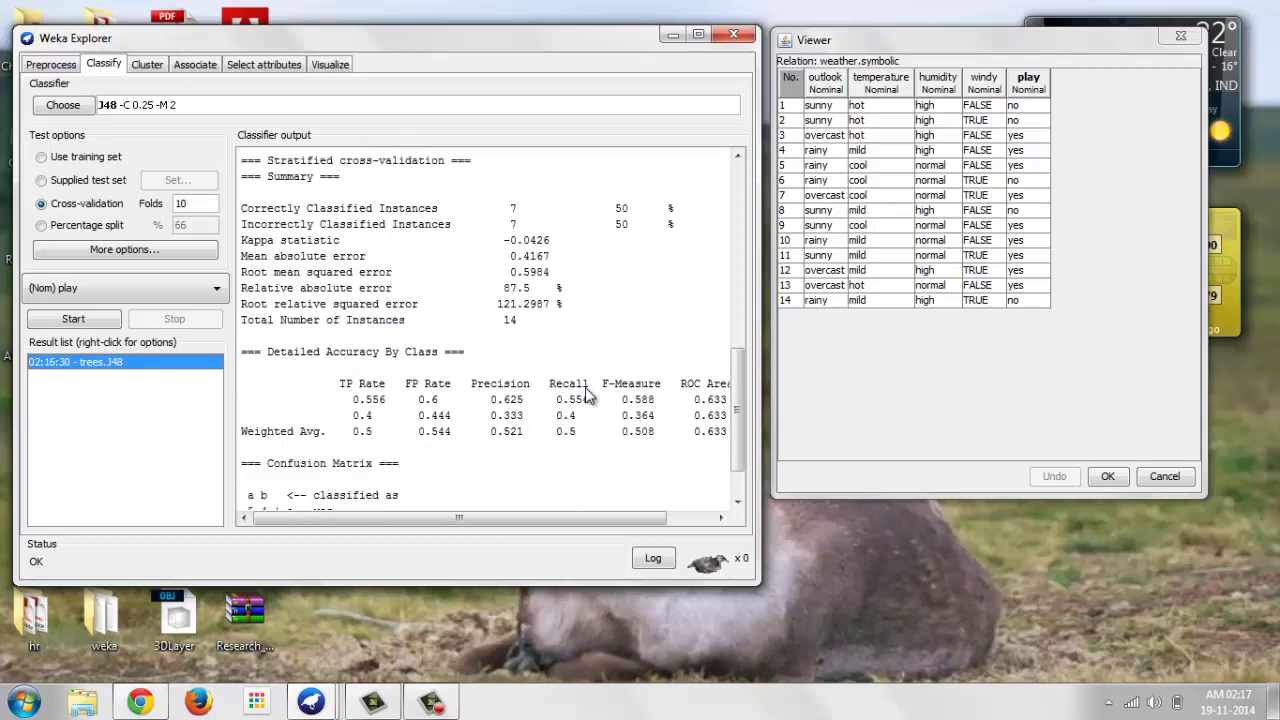
{"action": "scroll", "coordinate": [586, 391], "scroll_direction": "down", "scroll_amount": 2}
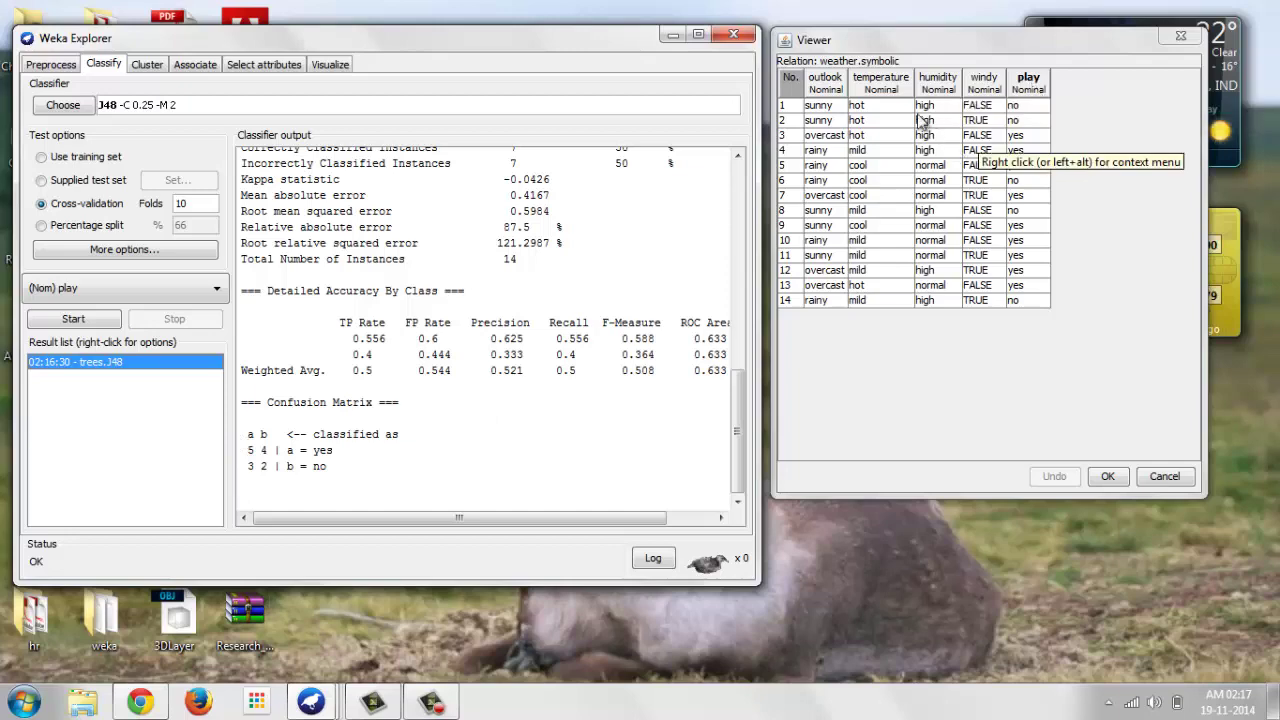
{"action": "left_click_drag", "start_coordinate": [914, 38], "coordinate": [928, 39]}
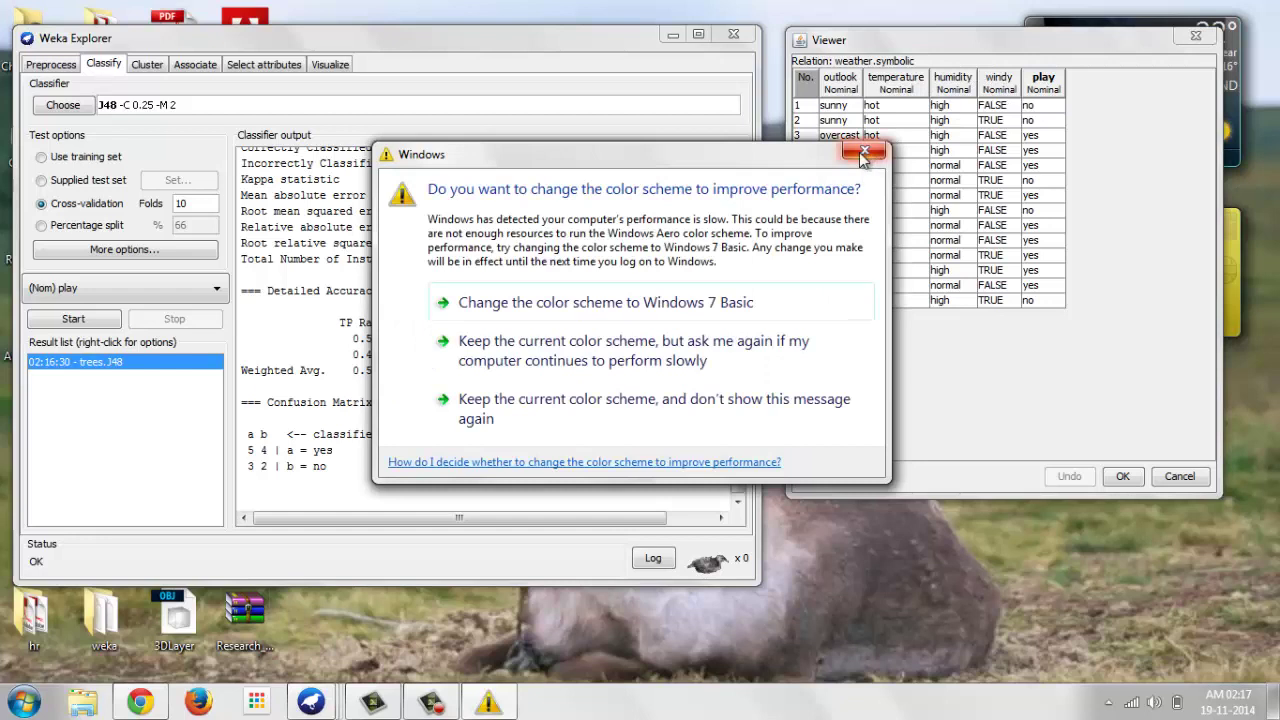
{"action": "left_click", "coordinate": [863, 153]}
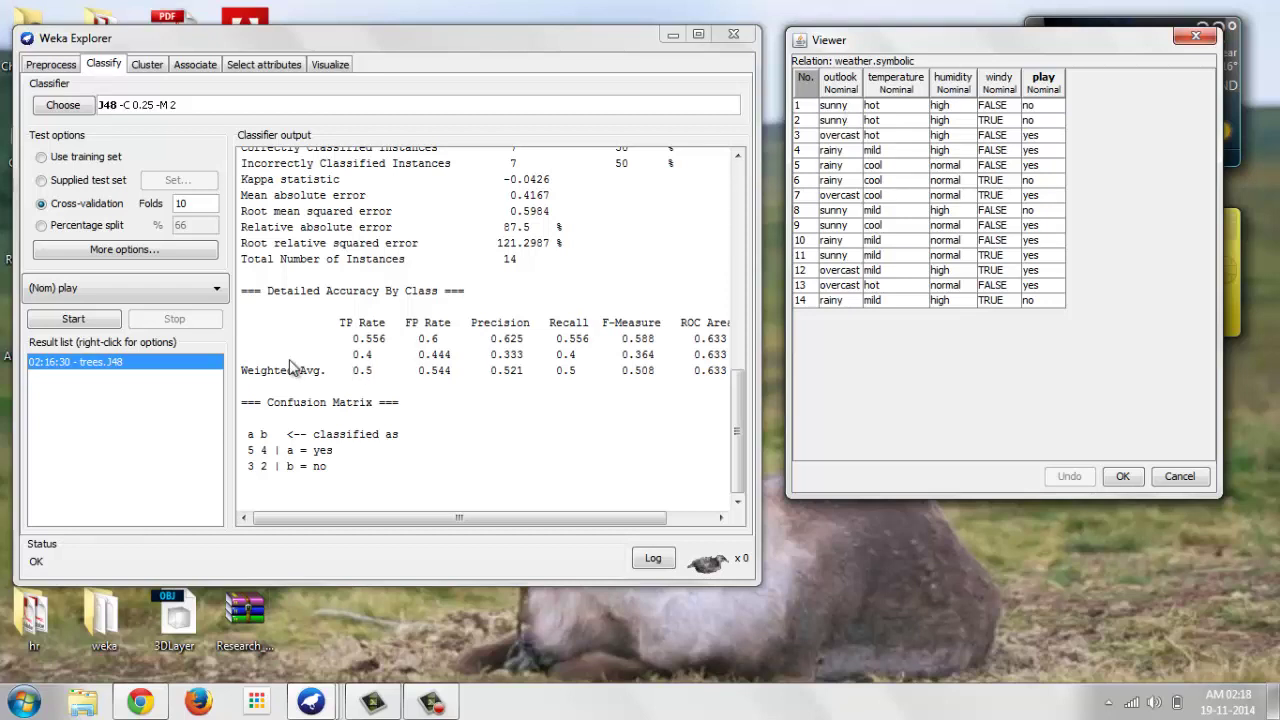
Visualize the J48 tree in an enlarged window, fit it to screen, and place it beside the data table.
{"action": "right_click", "coordinate": [147, 367]}
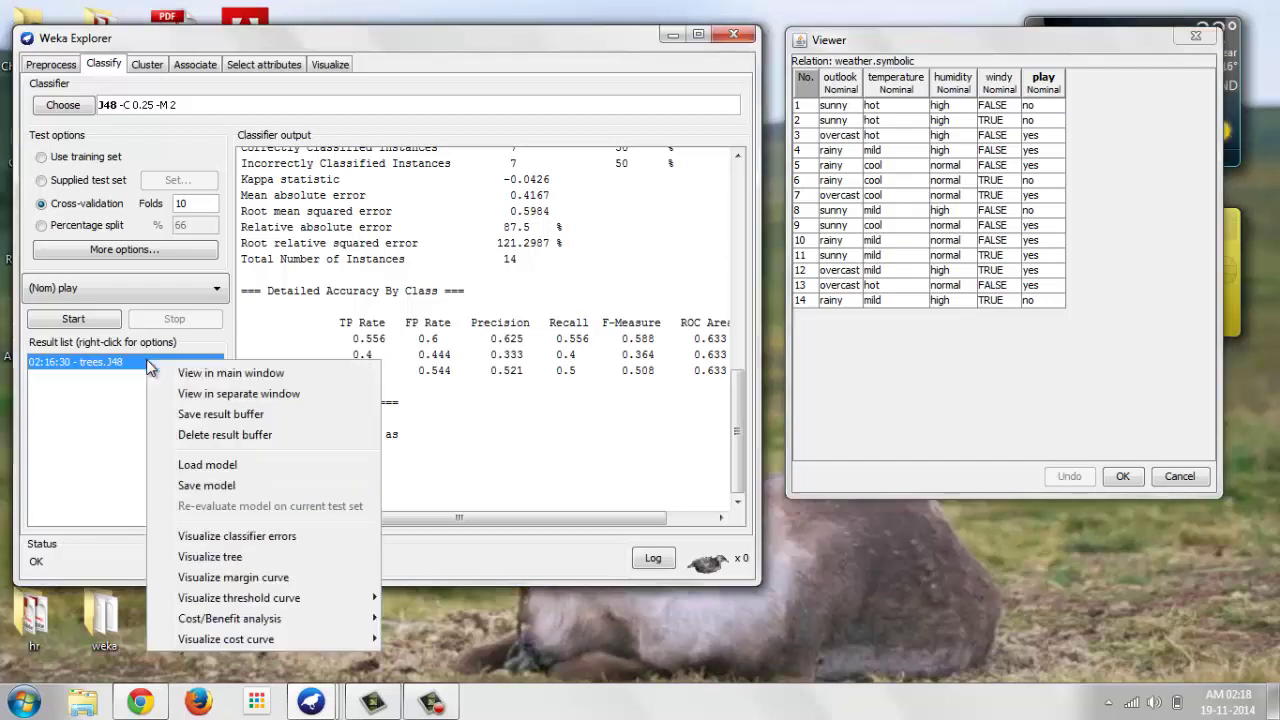
{"action": "left_click", "coordinate": [213, 561]}
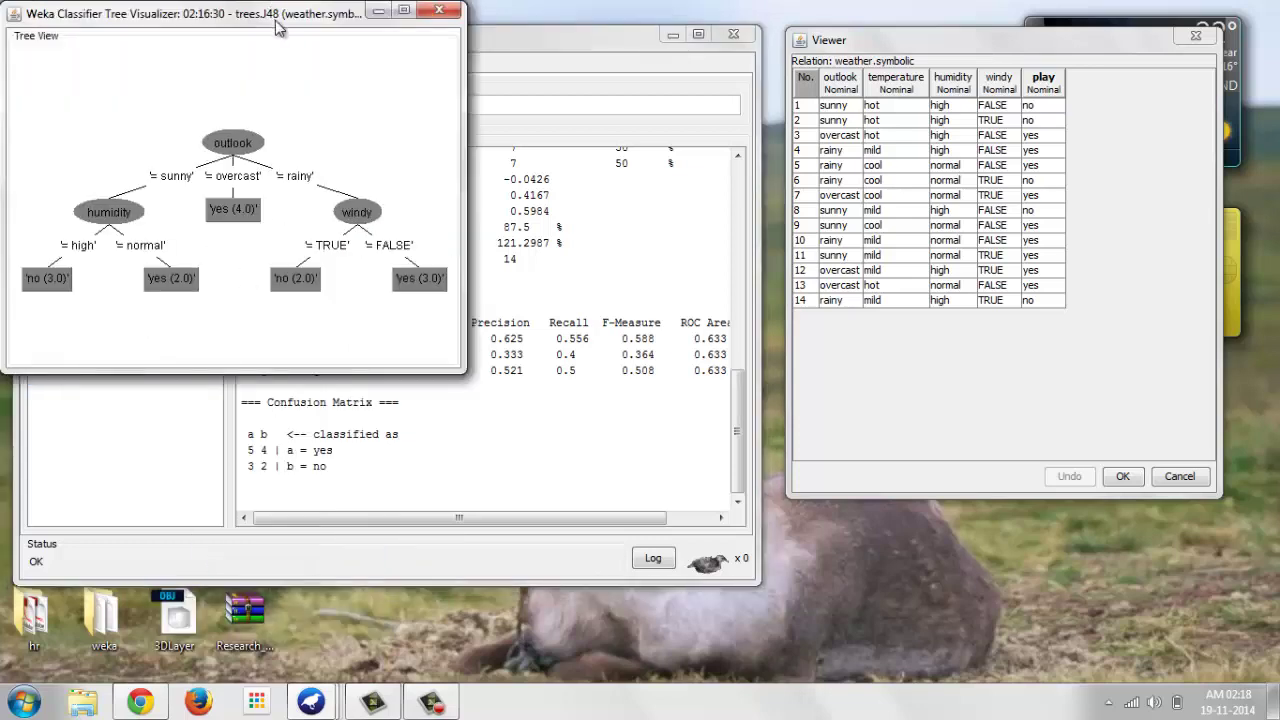
{"action": "left_click_drag", "start_coordinate": [278, 27], "coordinate": [512, 135]}
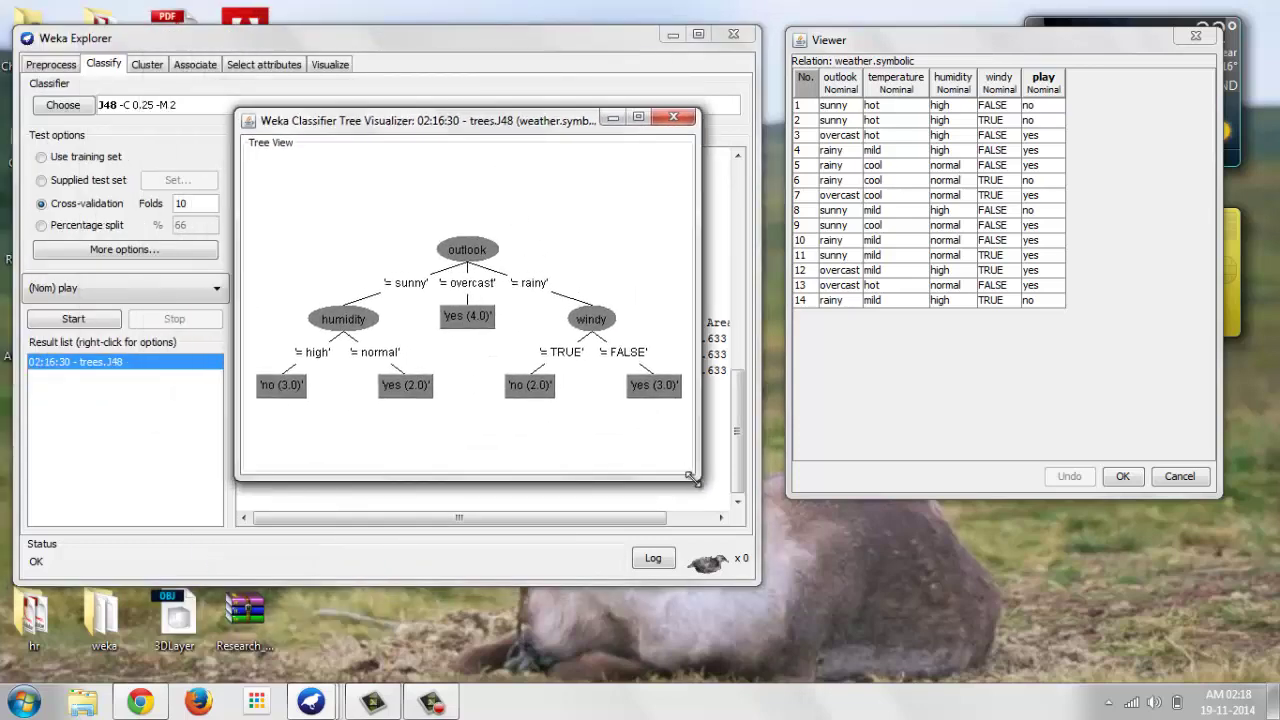
{"action": "left_click_drag", "start_coordinate": [692, 476], "coordinate": [1088, 688]}
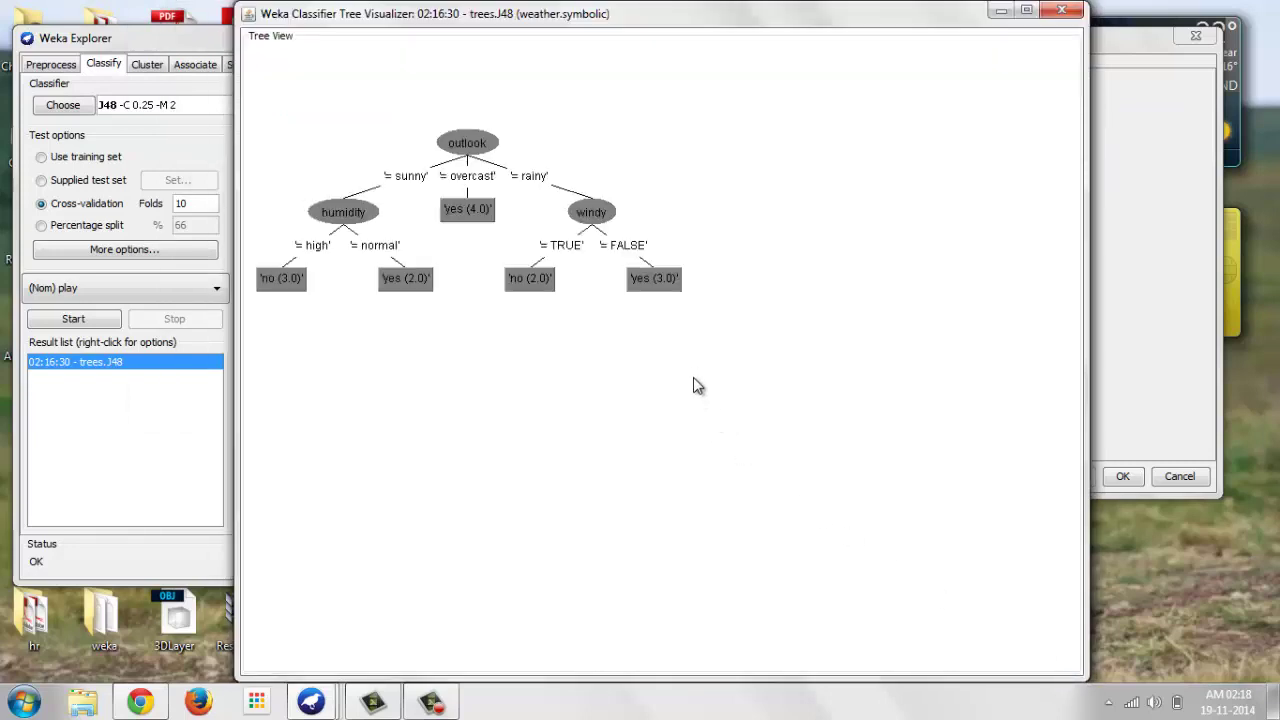
{"action": "right_click", "coordinate": [693, 372]}
{"action": "left_click", "coordinate": [721, 413]}
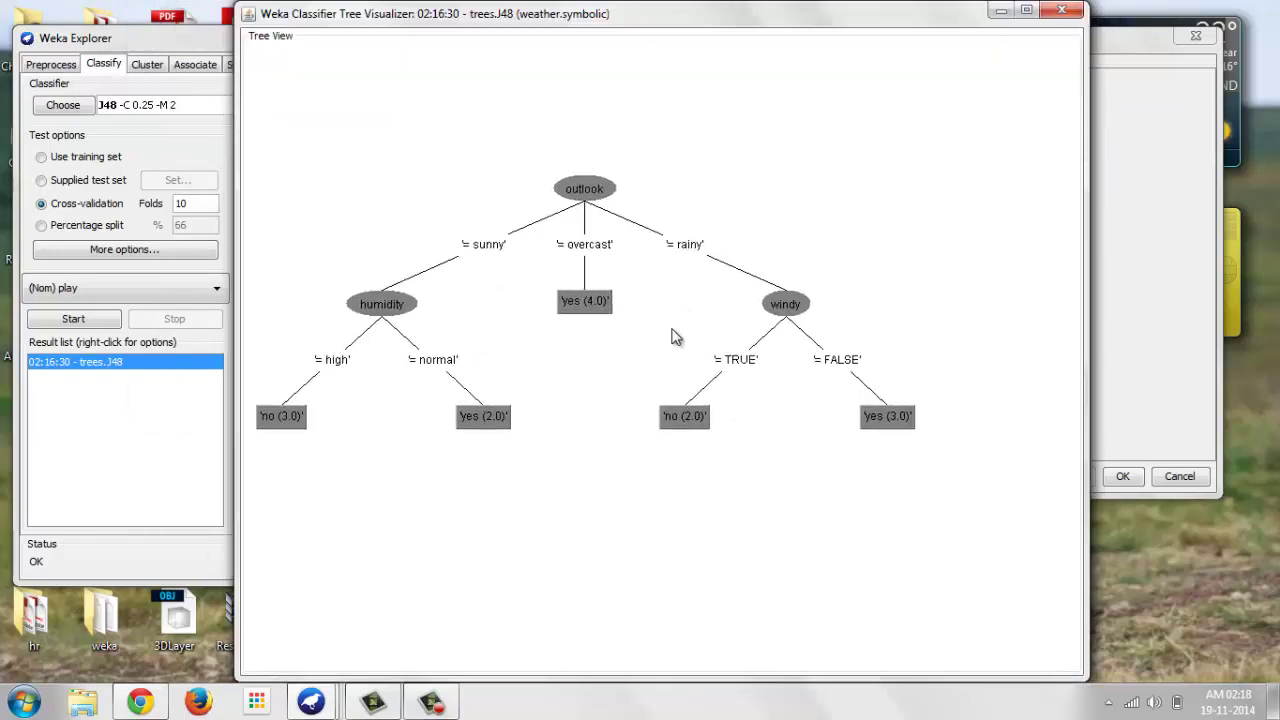
{"action": "mouse_move", "coordinate": [749, 14]}
{"action": "left_mouse_down"}
{"action": "mouse_move", "coordinate": [497, 8]}
{"action": "mouse_move", "coordinate": [544, 8]}
{"action": "left_mouse_up"}
{"action": "mouse_move", "coordinate": [983, 37]}
{"action": "left_mouse_down"}
{"action": "mouse_move", "coordinate": [1100, 41]}
{"action": "mouse_move", "coordinate": [1091, 31]}
{"action": "left_mouse_up"}
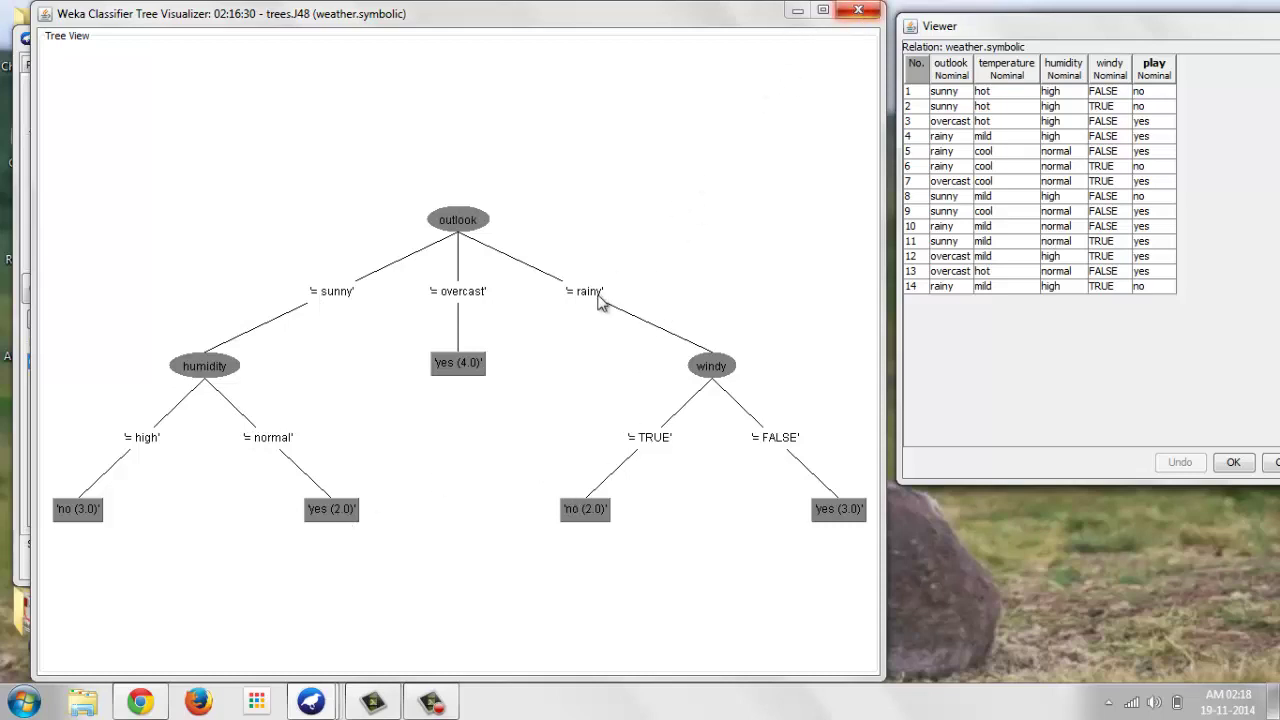
Close the tree visualizer and return to the Preprocess tab.
{"action": "left_click", "coordinate": [862, 18]}
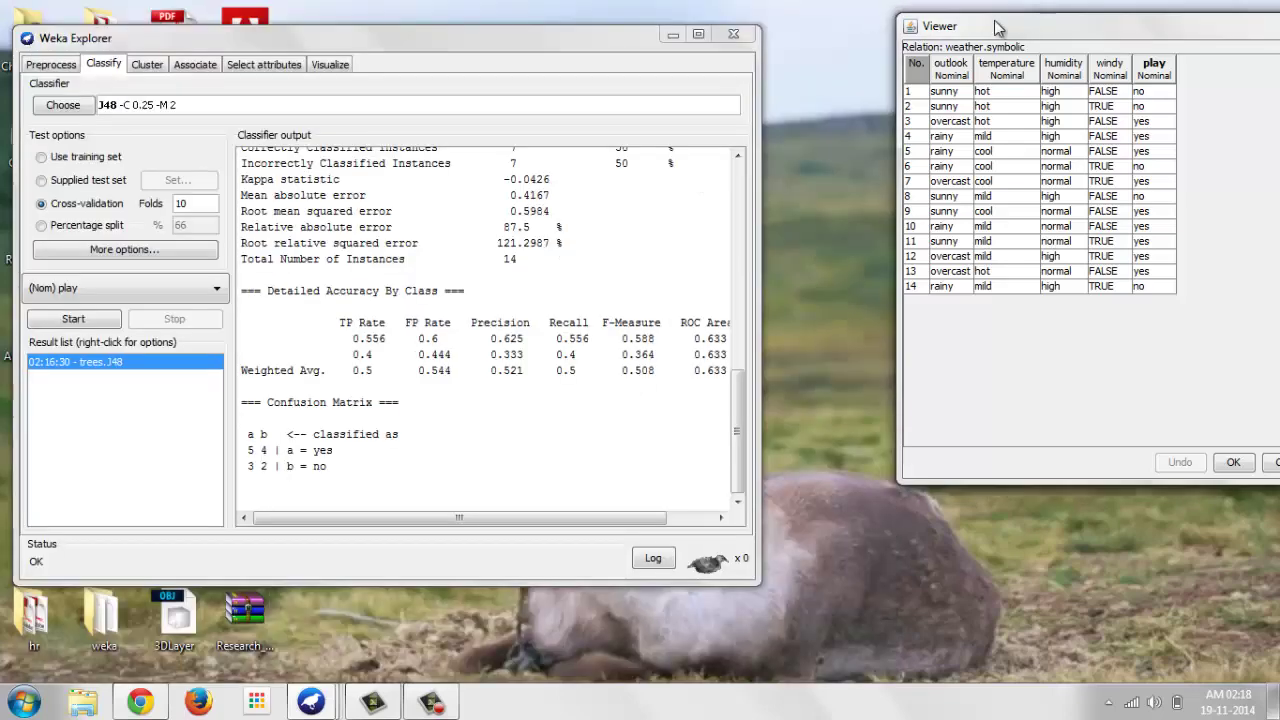
{"action": "left_click_drag", "start_coordinate": [1000, 27], "coordinate": [878, 46]}
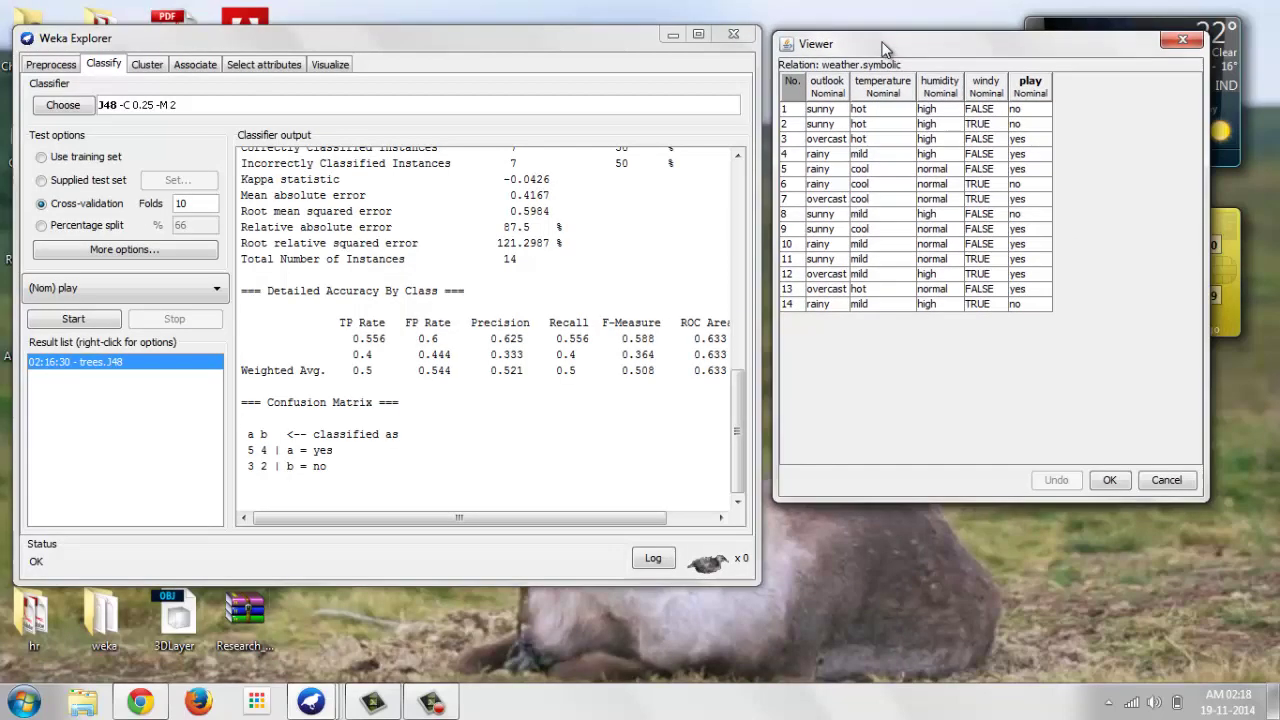
{"action": "left_click", "coordinate": [53, 66]}
{"action": "left_click", "coordinate": [114, 64]}
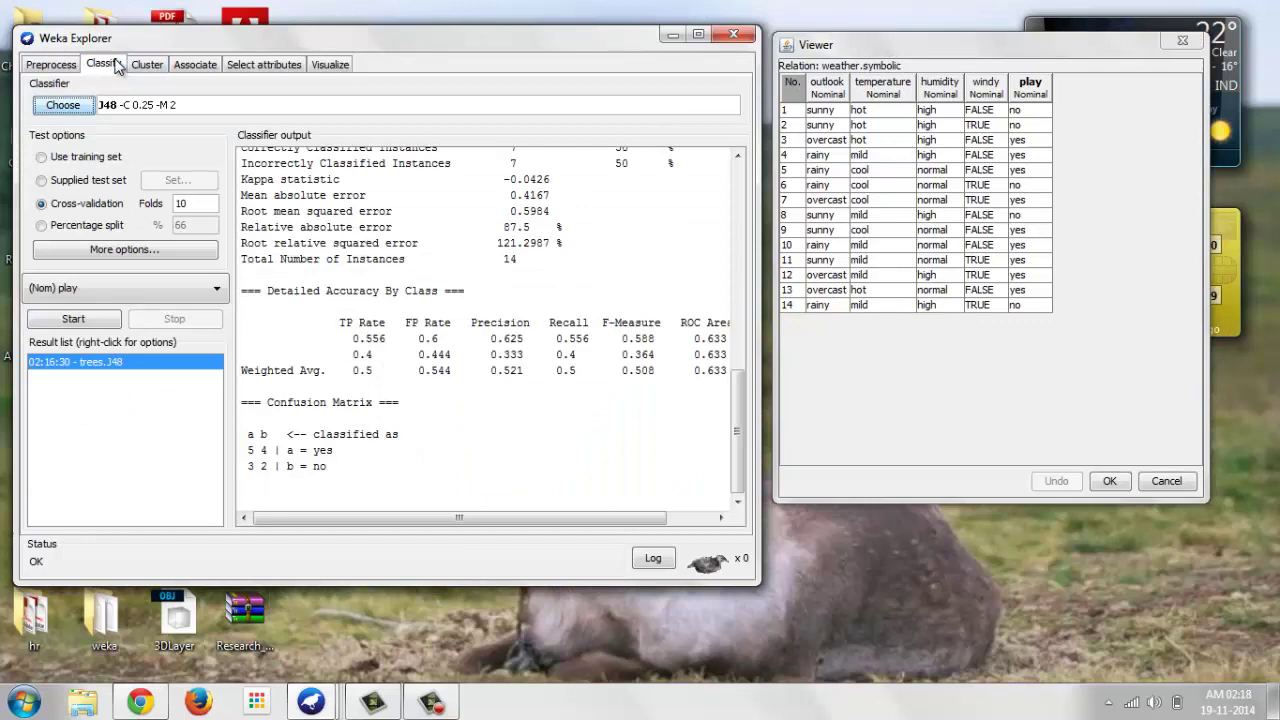
{"action": "left_click", "coordinate": [52, 65]}
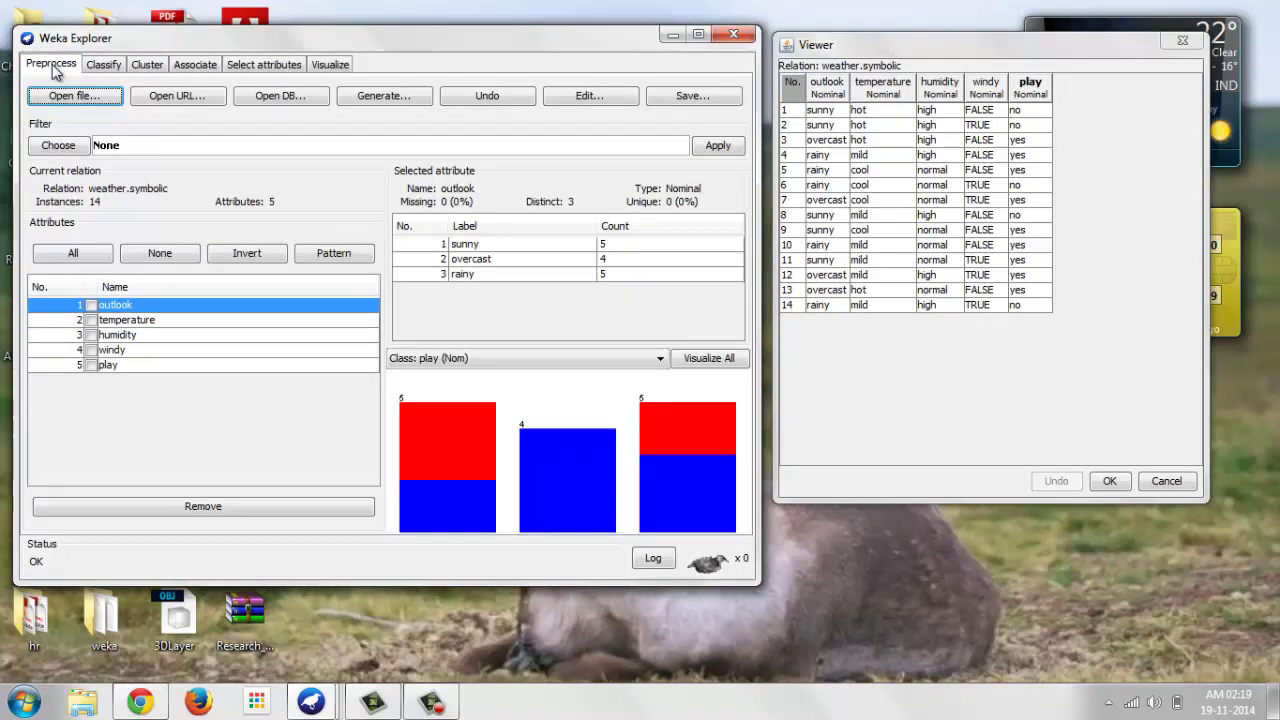
Load weather.numeric and show its data table on the right, replacing the old Viewer.
{"action": "left_click", "coordinate": [72, 98]}
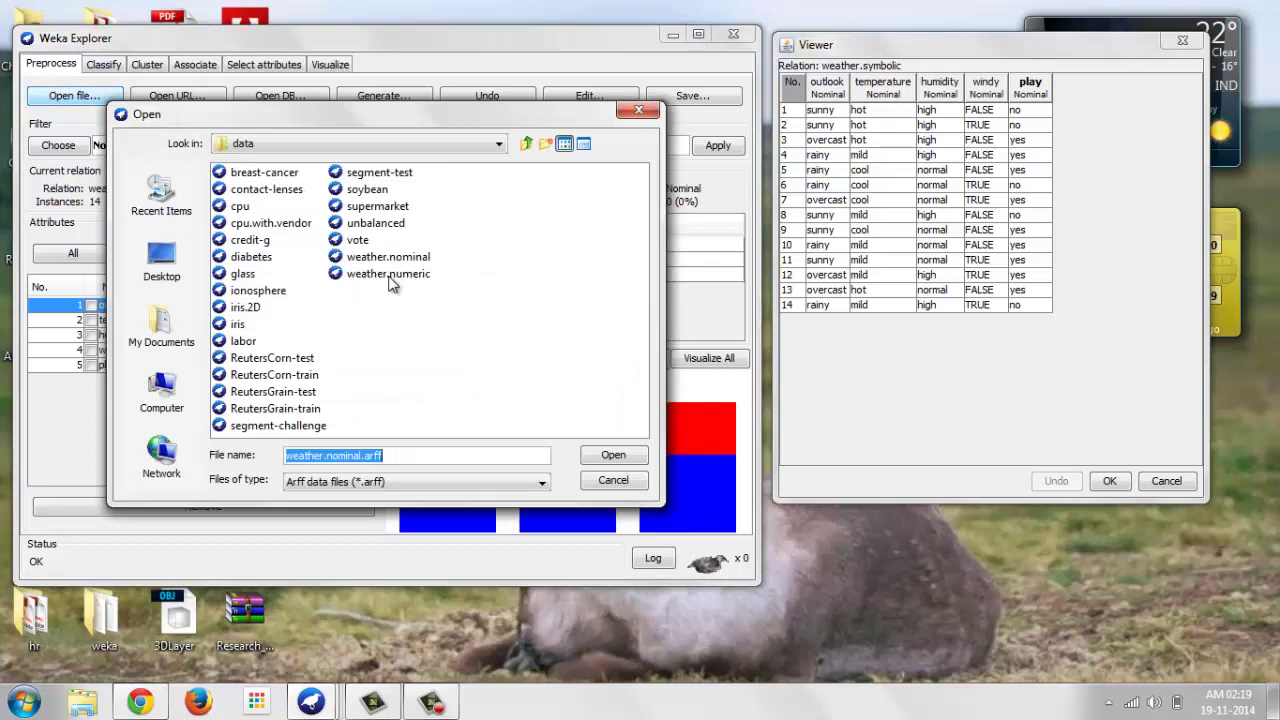
{"action": "double_click", "coordinate": [400, 275]}
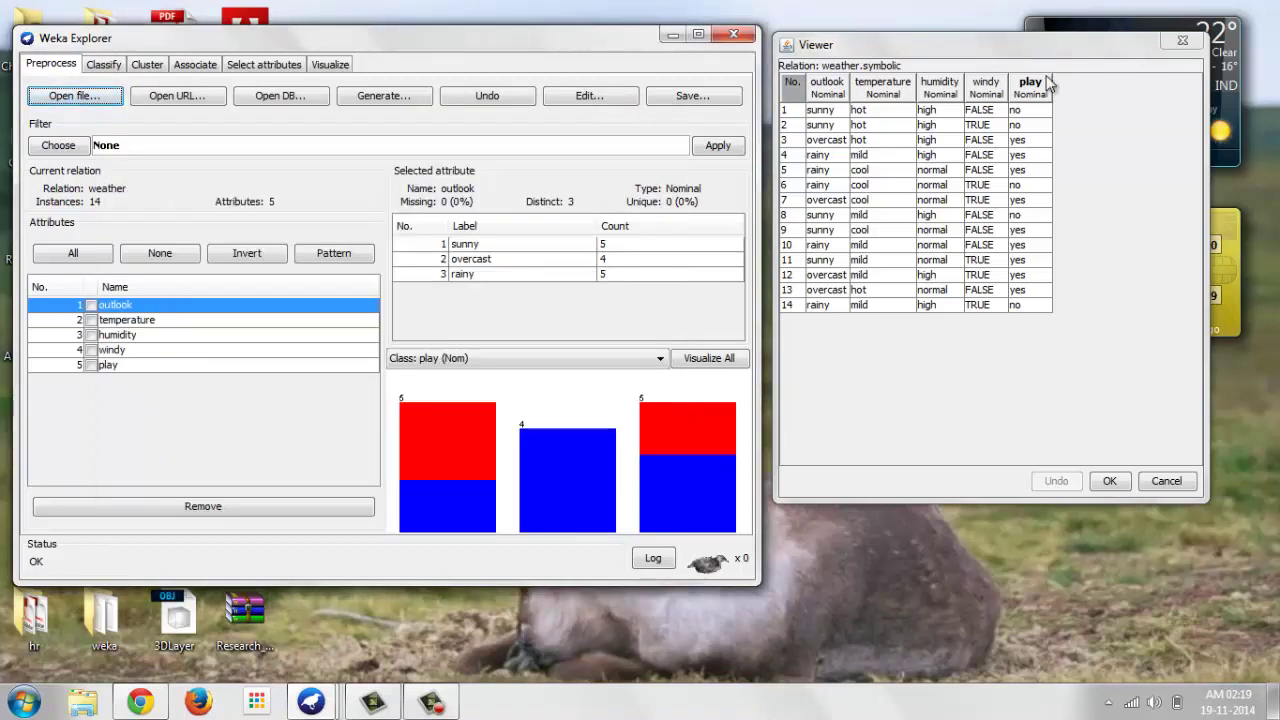
{"action": "left_click", "coordinate": [1184, 46]}
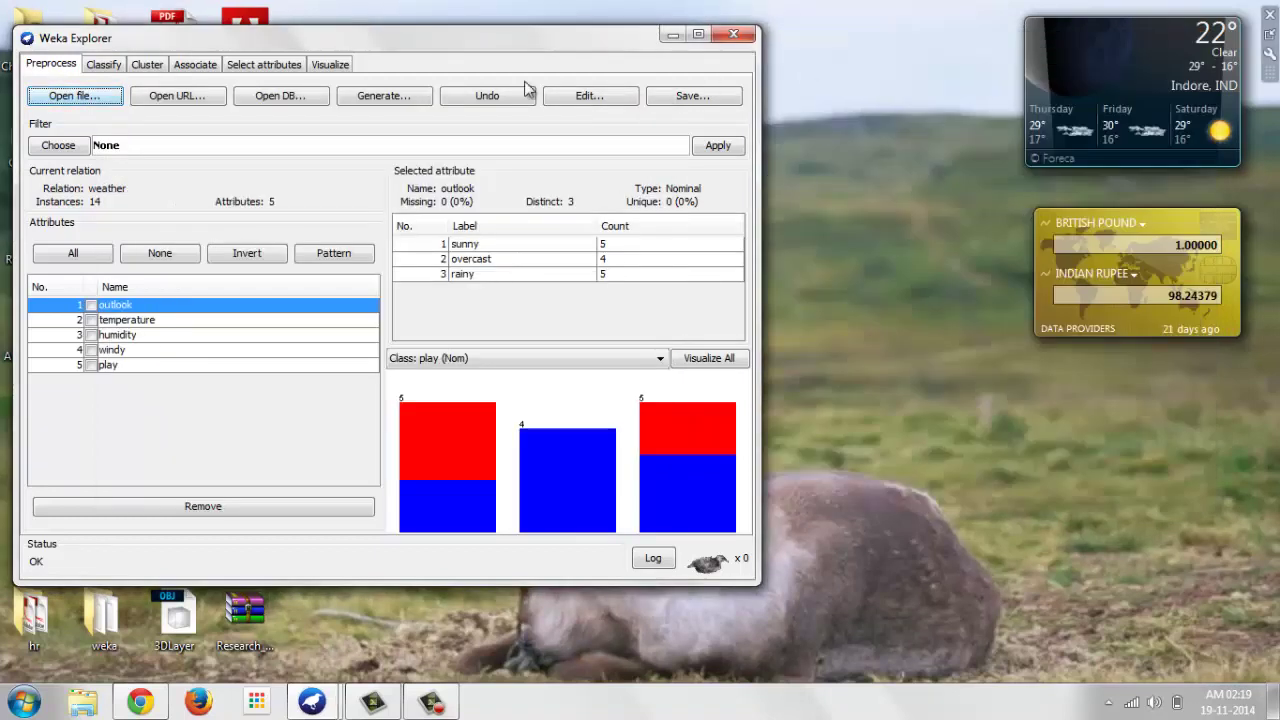
{"action": "left_click", "coordinate": [587, 98]}
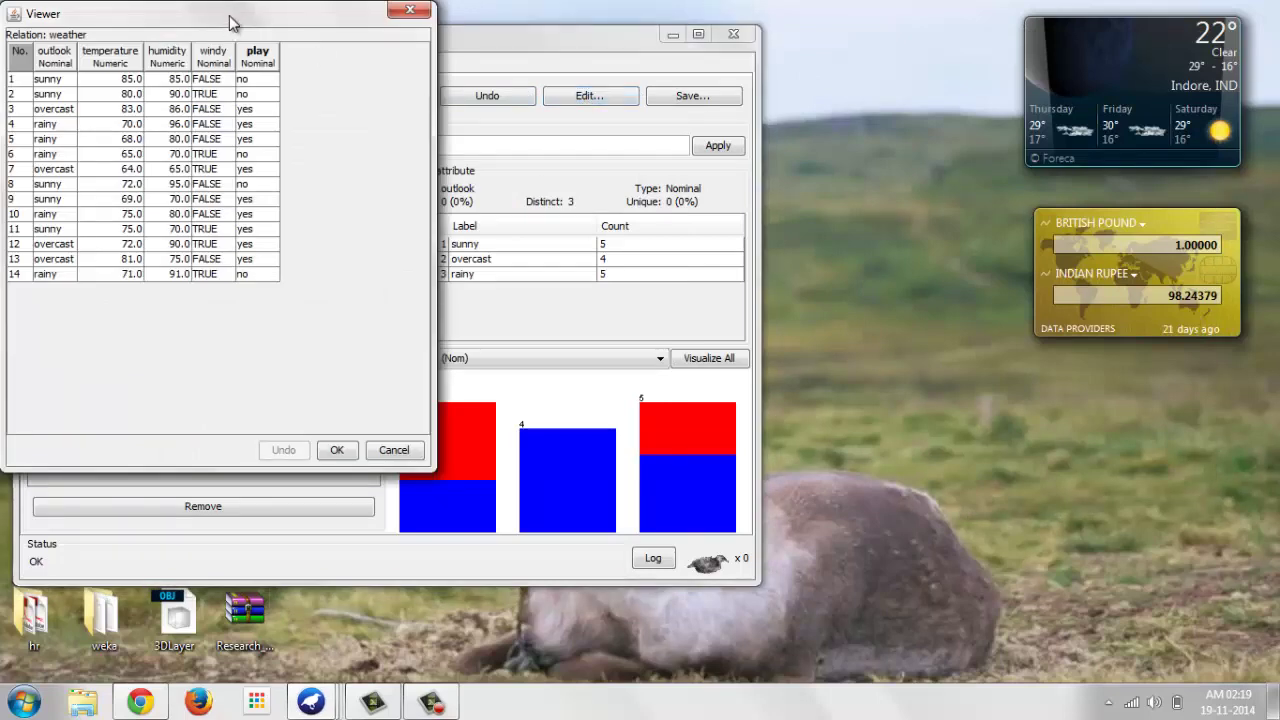
{"action": "left_click_drag", "start_coordinate": [342, 25], "coordinate": [1007, 49]}
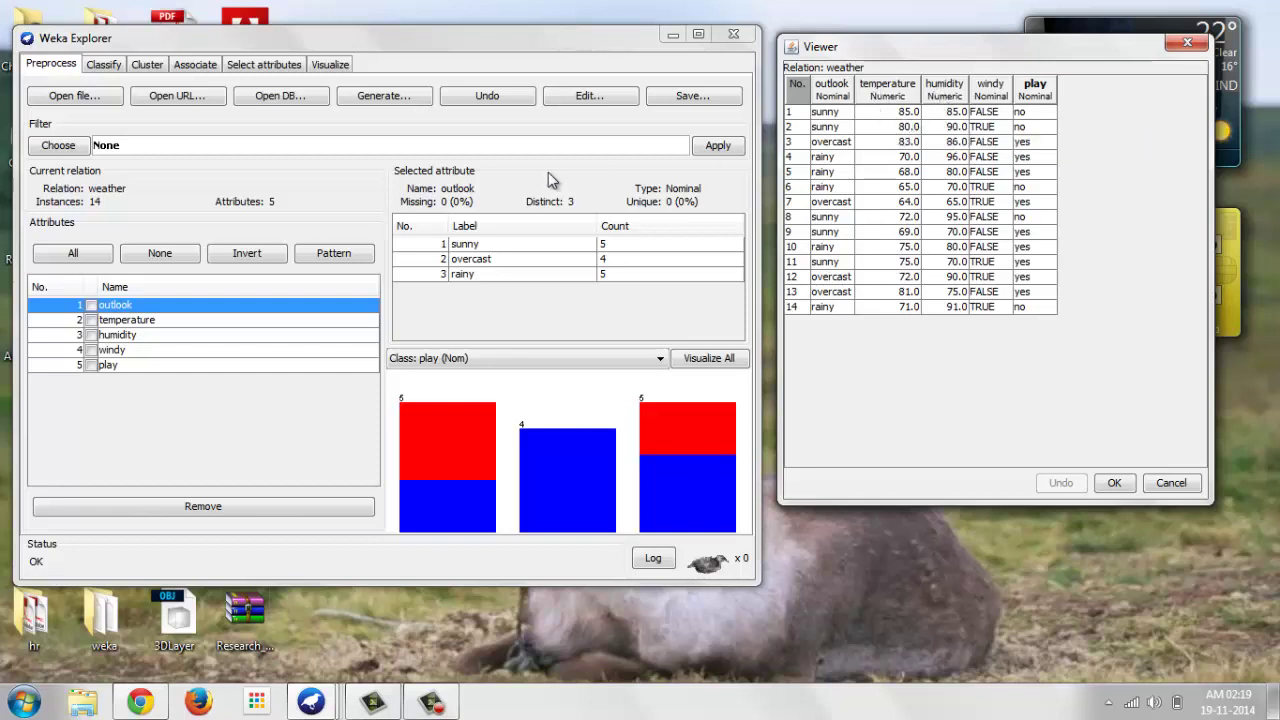
Keep J48 as the classifier and run it on weather.numeric.
{"action": "left_click", "coordinate": [103, 64]}
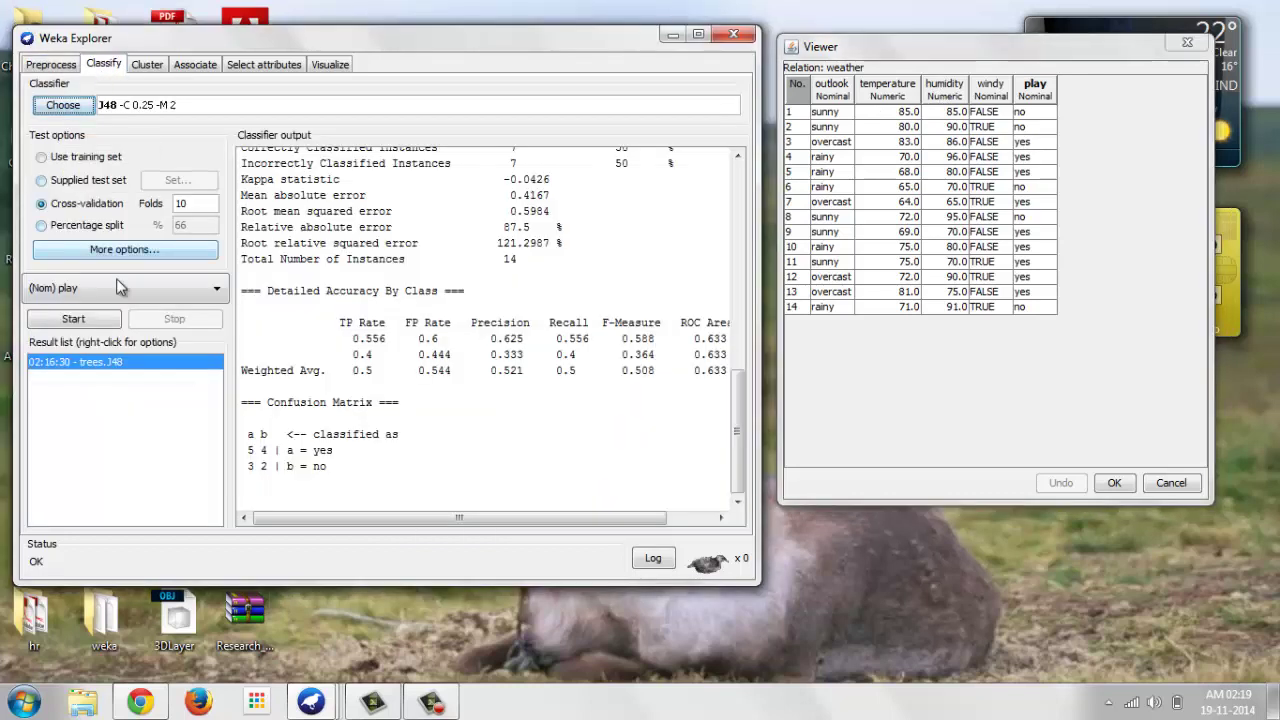
{"action": "left_click", "coordinate": [70, 108]}
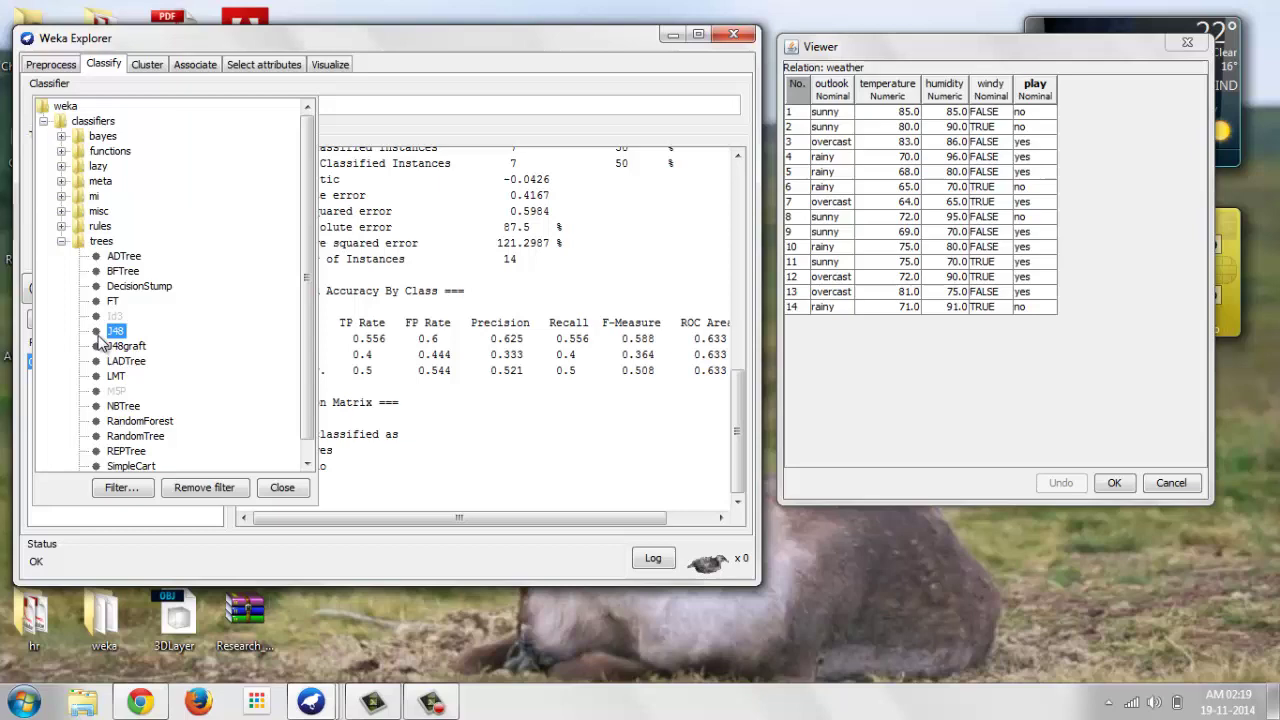
{"action": "left_click", "coordinate": [285, 488]}
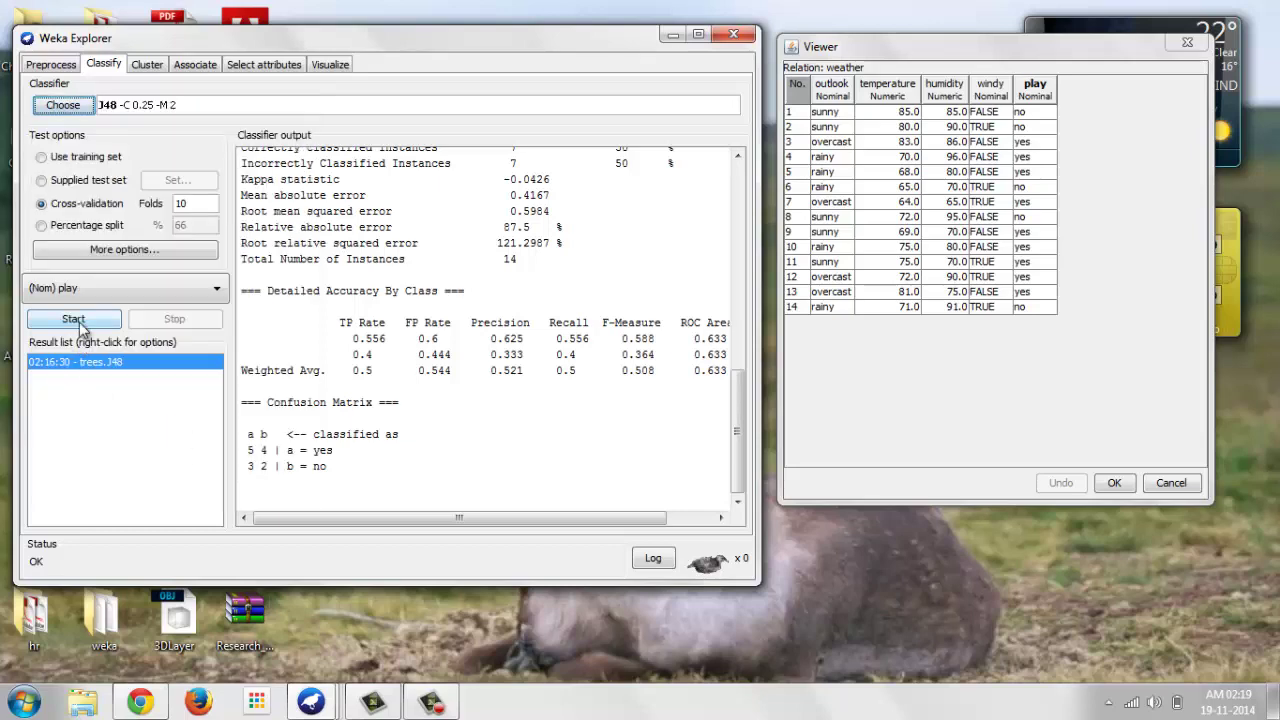
{"action": "left_click", "coordinate": [81, 324]}
Scroll through the classifier output showing 9 of 14 (64.29%) correctly classified.
{"action": "scroll", "coordinate": [483, 401], "scroll_direction": "up", "scroll_amount": 5}
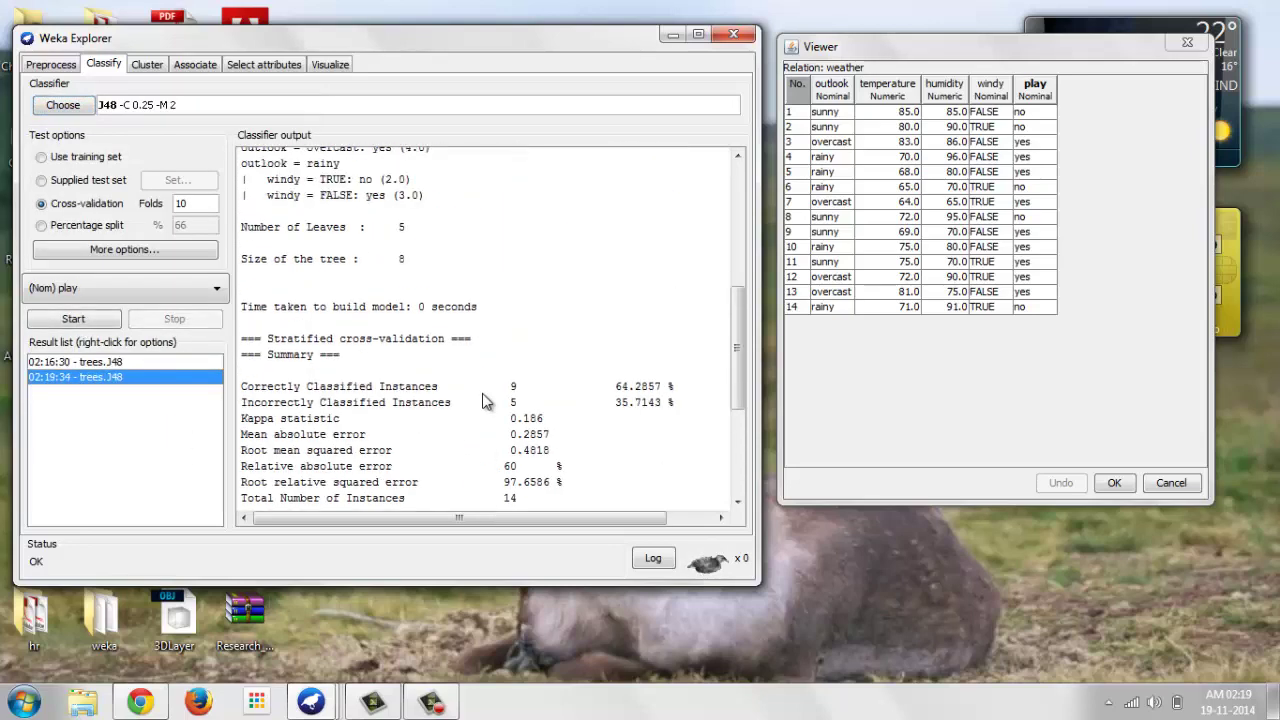
{"action": "scroll", "coordinate": [483, 401], "scroll_direction": "down", "scroll_amount": 2}
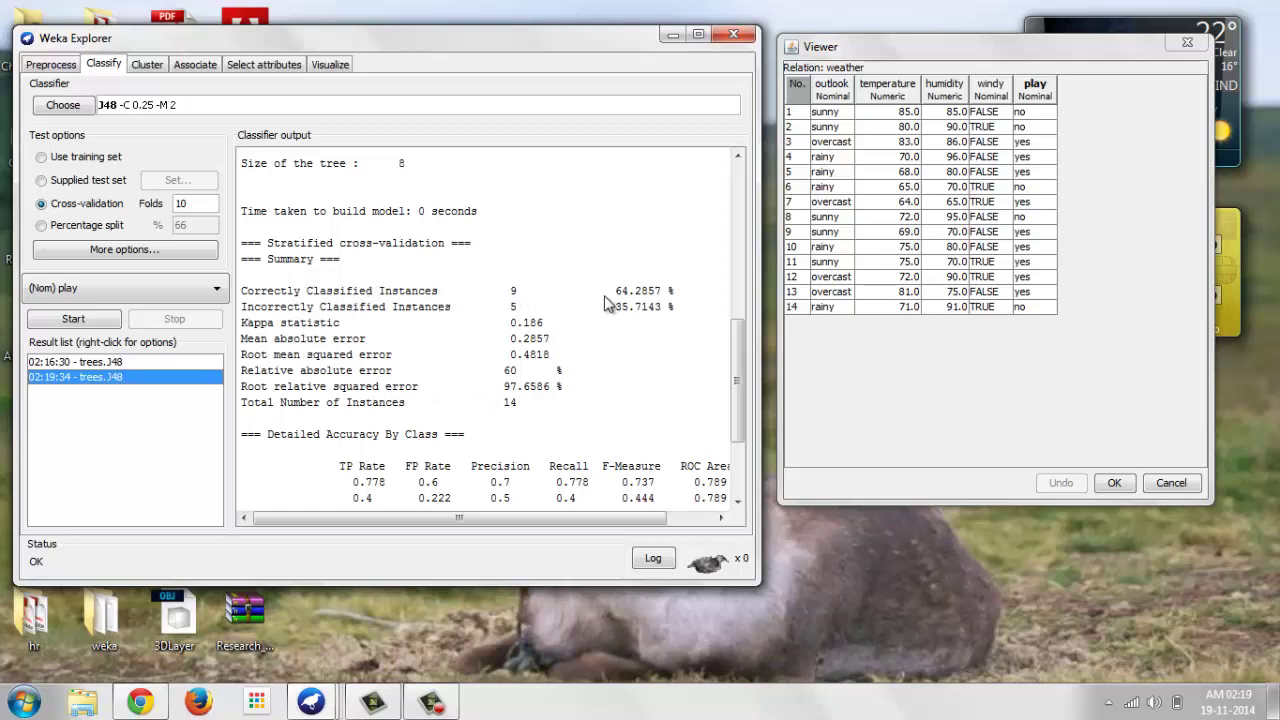
{"action": "scroll", "coordinate": [602, 310], "scroll_direction": "up", "scroll_amount": 3}
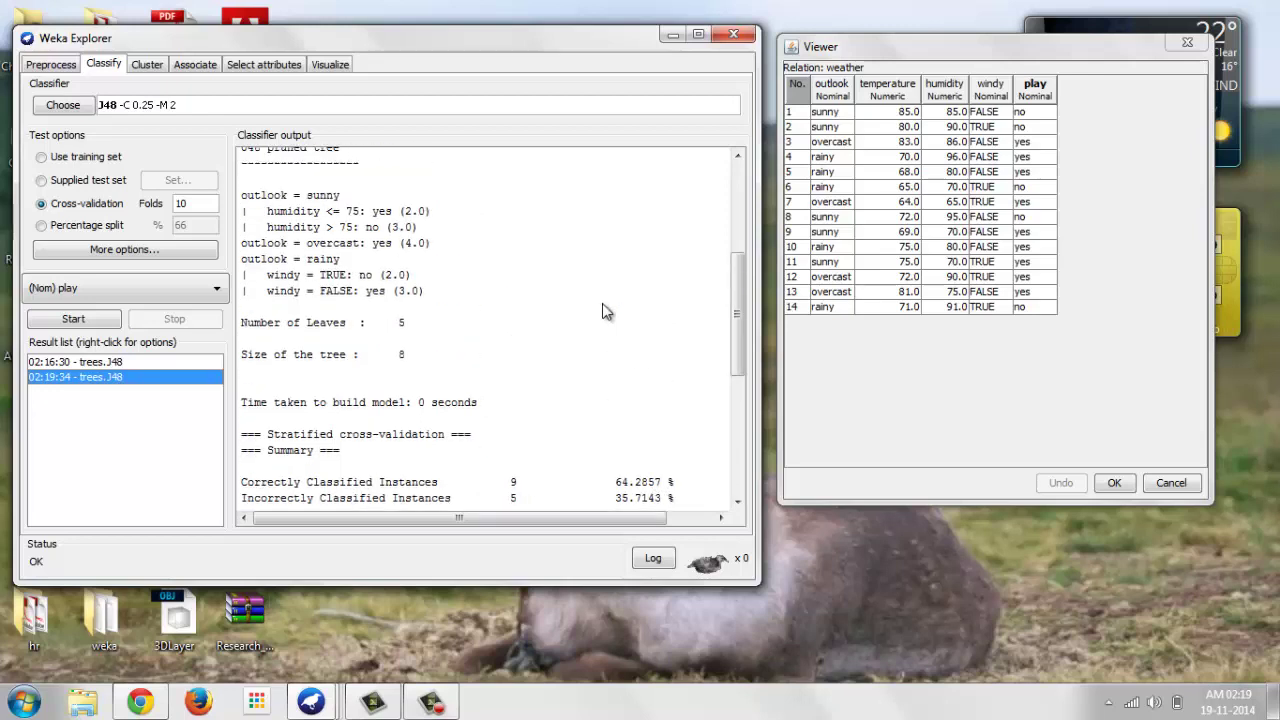
{"action": "scroll", "coordinate": [602, 310], "scroll_direction": "up", "scroll_amount": 2}
{"action": "scroll", "coordinate": [602, 310], "scroll_direction": "up", "scroll_amount": 4}
{"action": "scroll", "coordinate": [602, 310], "scroll_direction": "down", "scroll_amount": 1}
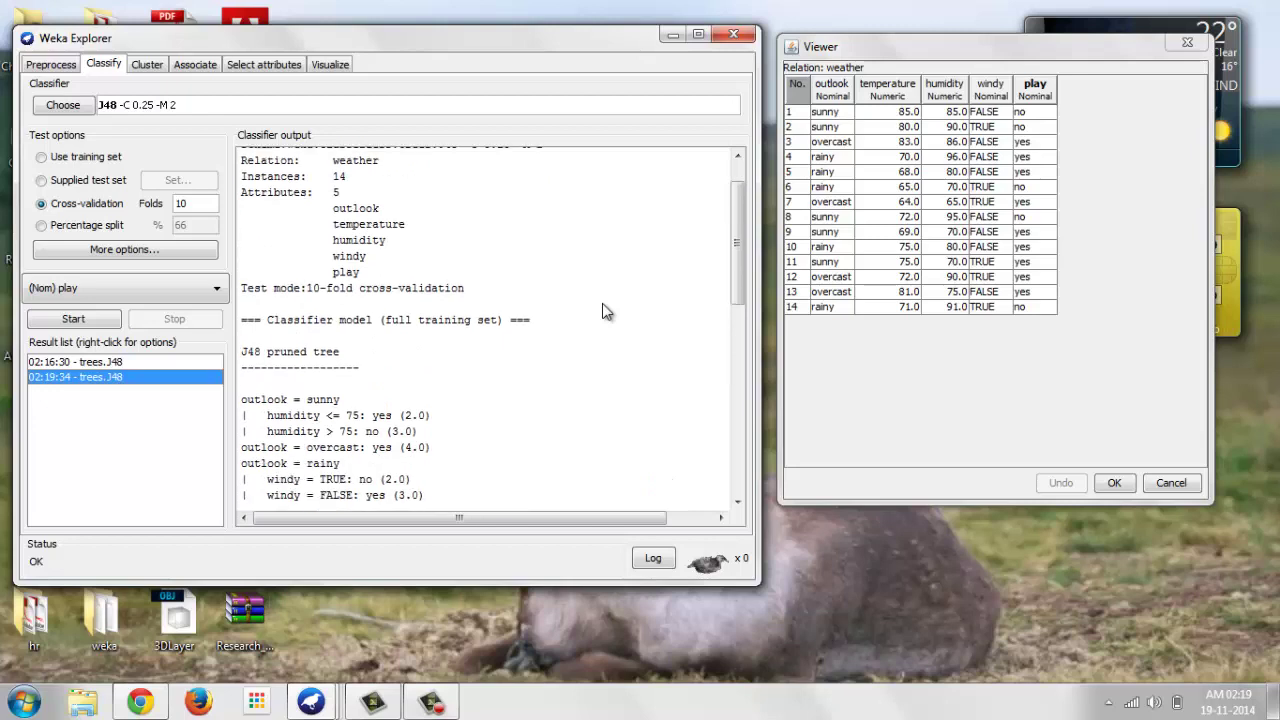
{"action": "scroll", "coordinate": [602, 310], "scroll_direction": "down", "scroll_amount": 1}
{"action": "scroll", "coordinate": [602, 310], "scroll_direction": "down", "scroll_amount": 1}
{"action": "scroll", "coordinate": [602, 310], "scroll_direction": "up", "scroll_amount": 3}
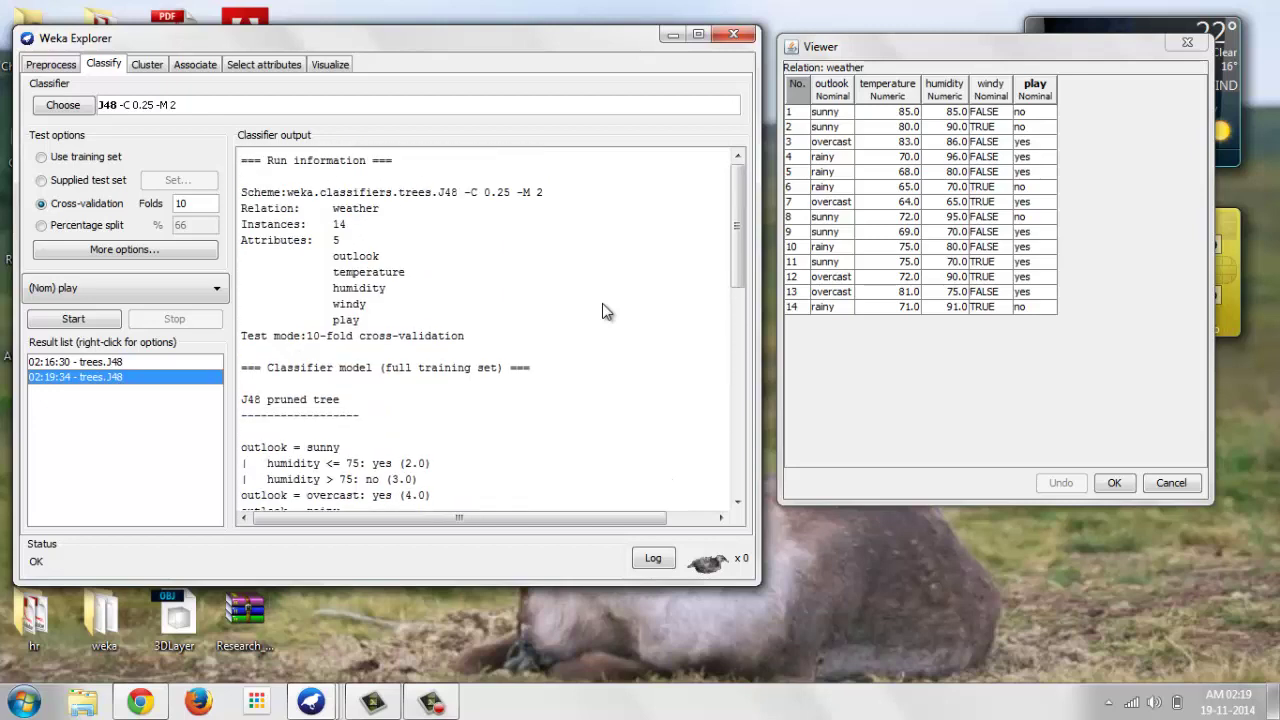
Visualize the new J48 tree in an enlarged window and fit it to screen.
{"action": "right_click", "coordinate": [88, 379]}
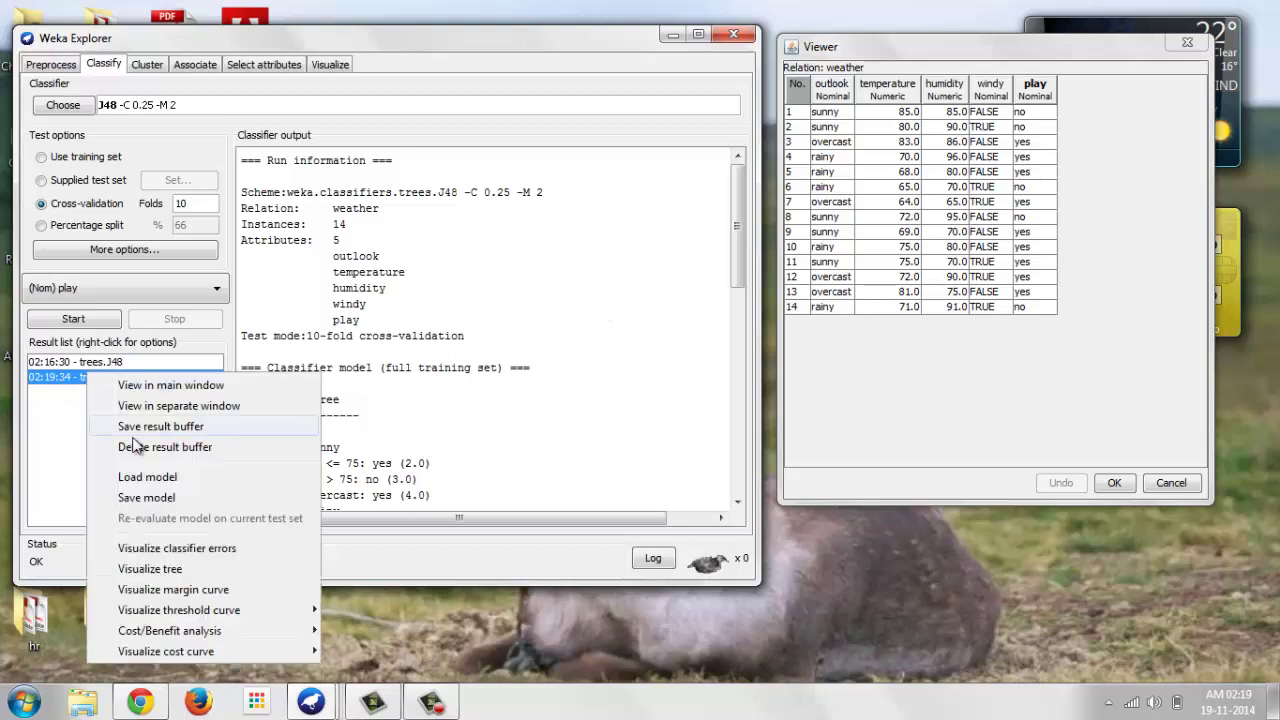
{"action": "left_click", "coordinate": [147, 569]}
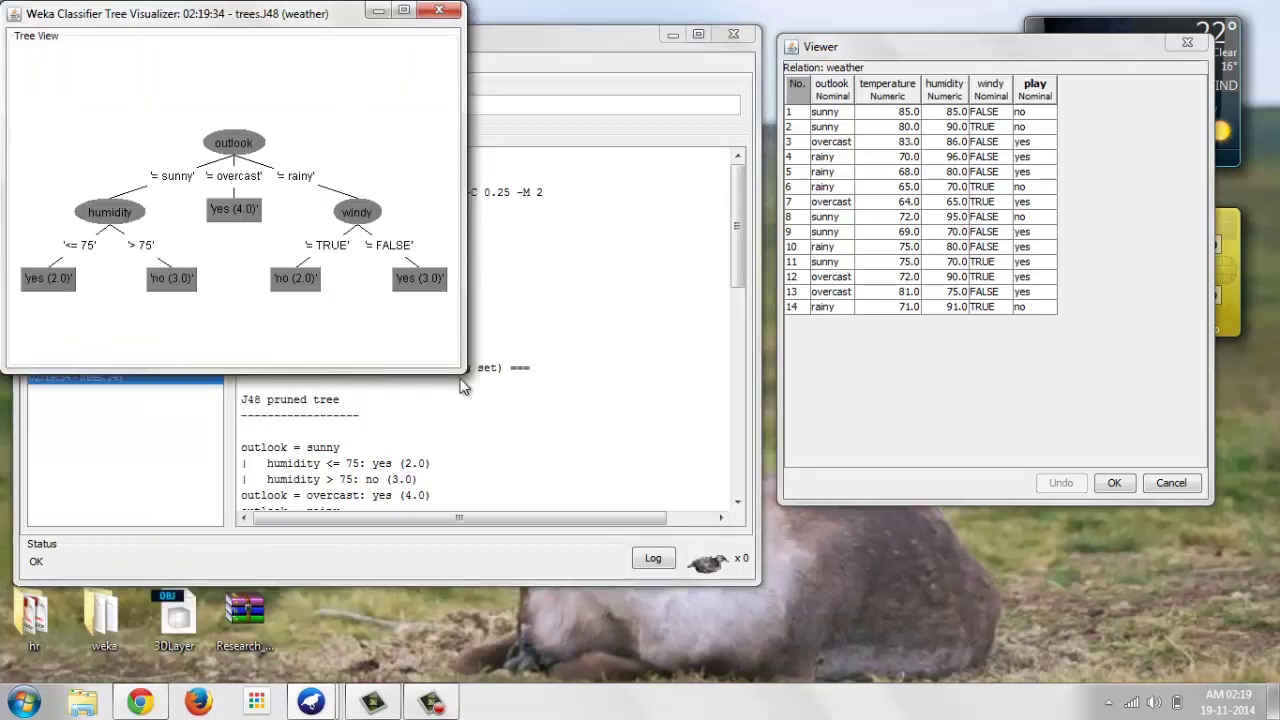
{"action": "left_click_drag", "start_coordinate": [461, 371], "coordinate": [1022, 676]}
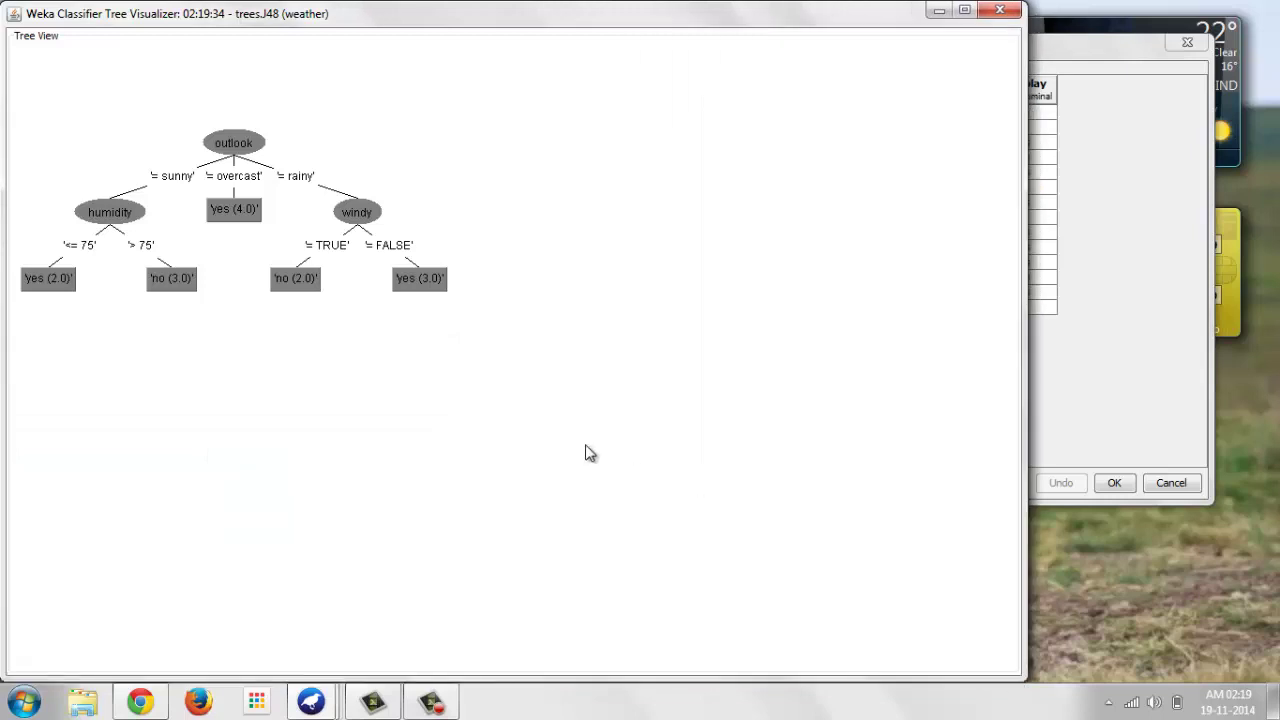
{"action": "right_click", "coordinate": [588, 452]}
{"action": "left_click", "coordinate": [634, 494]}
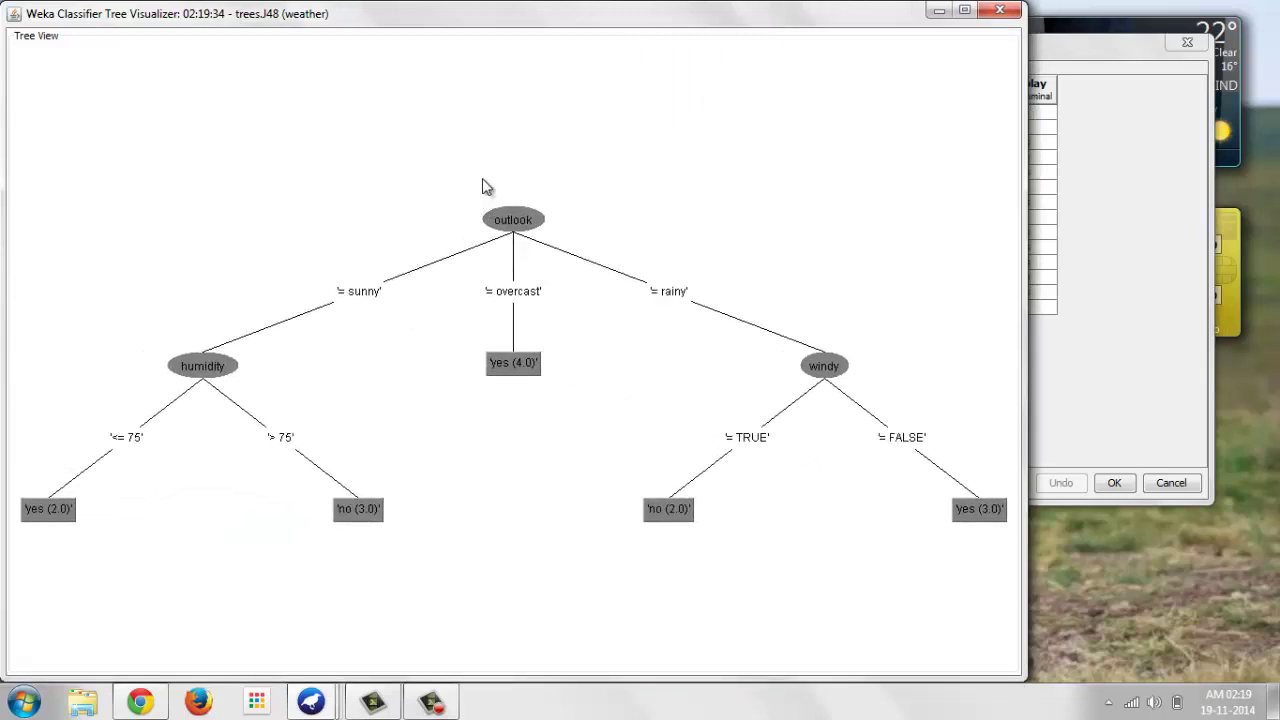
Dismiss the Windows performance notice and close the data table to reveal the whole tree.
{"action": "left_click_drag", "start_coordinate": [1087, 51], "coordinate": [983, 22]}
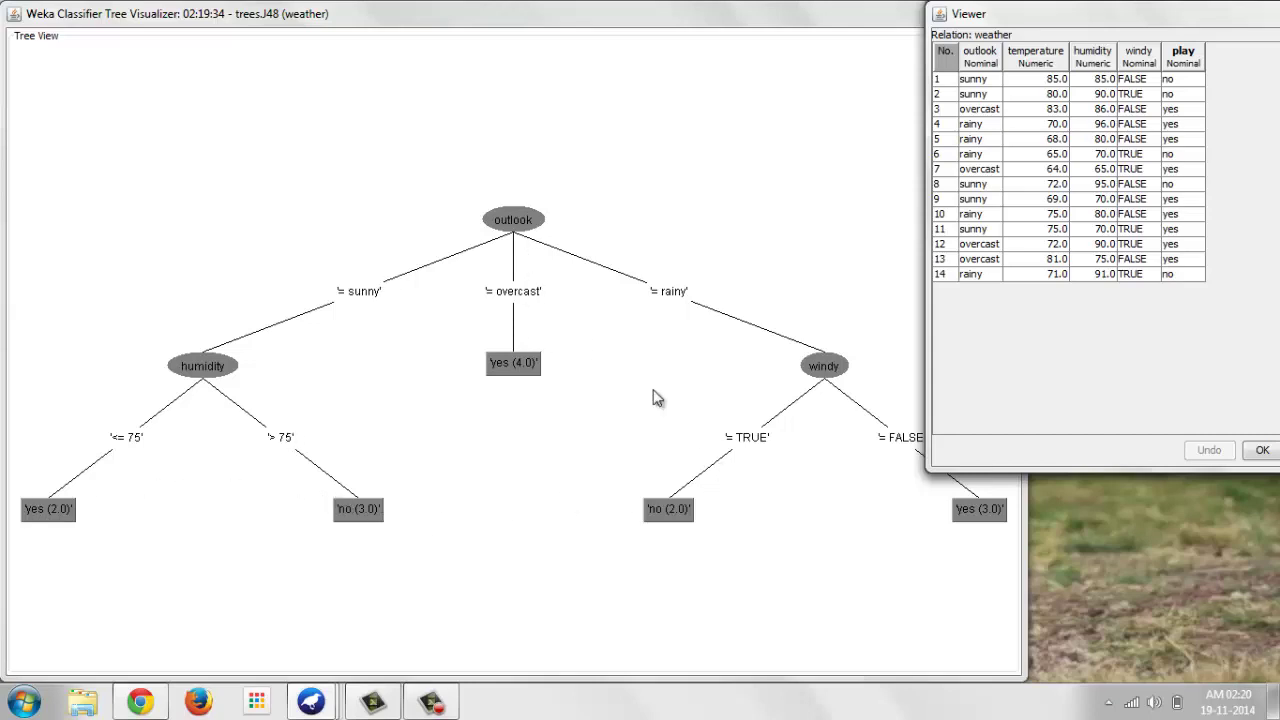
{"action": "left_click", "coordinate": [872, 156]}
{"action": "left_click_drag", "start_coordinate": [1075, 12], "coordinate": [728, 152]}
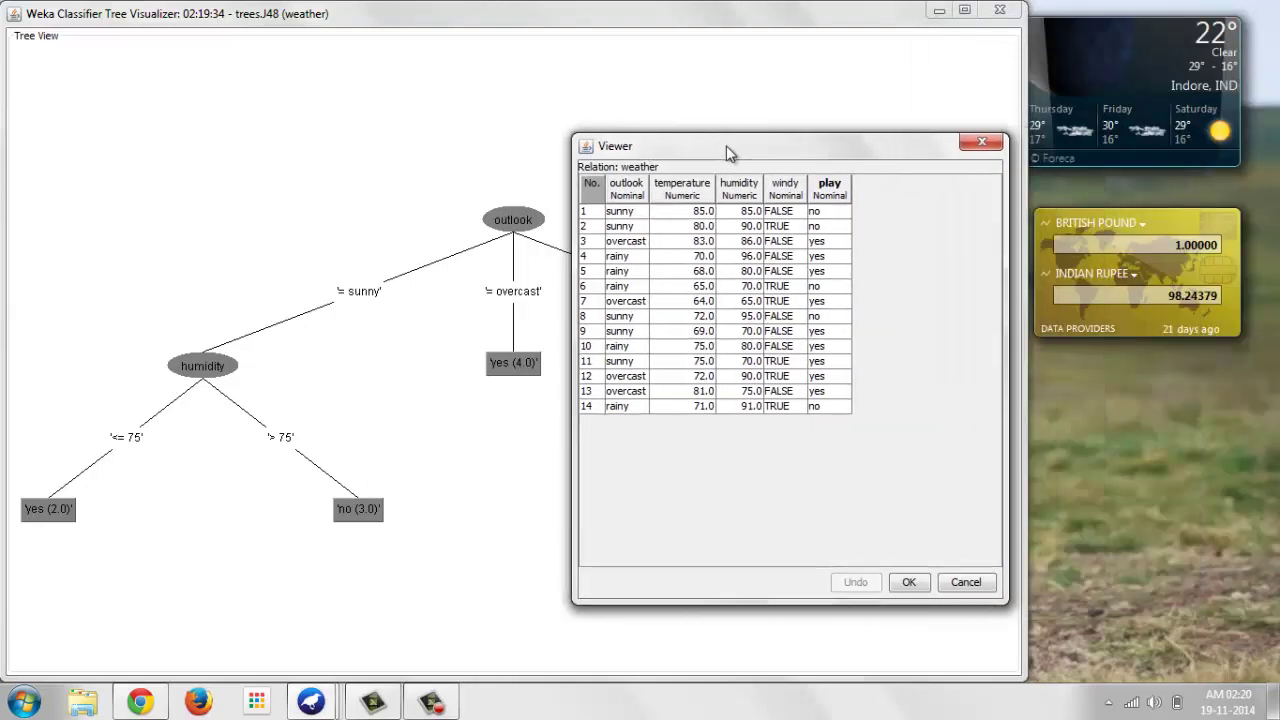
{"action": "left_click", "coordinate": [980, 142]}
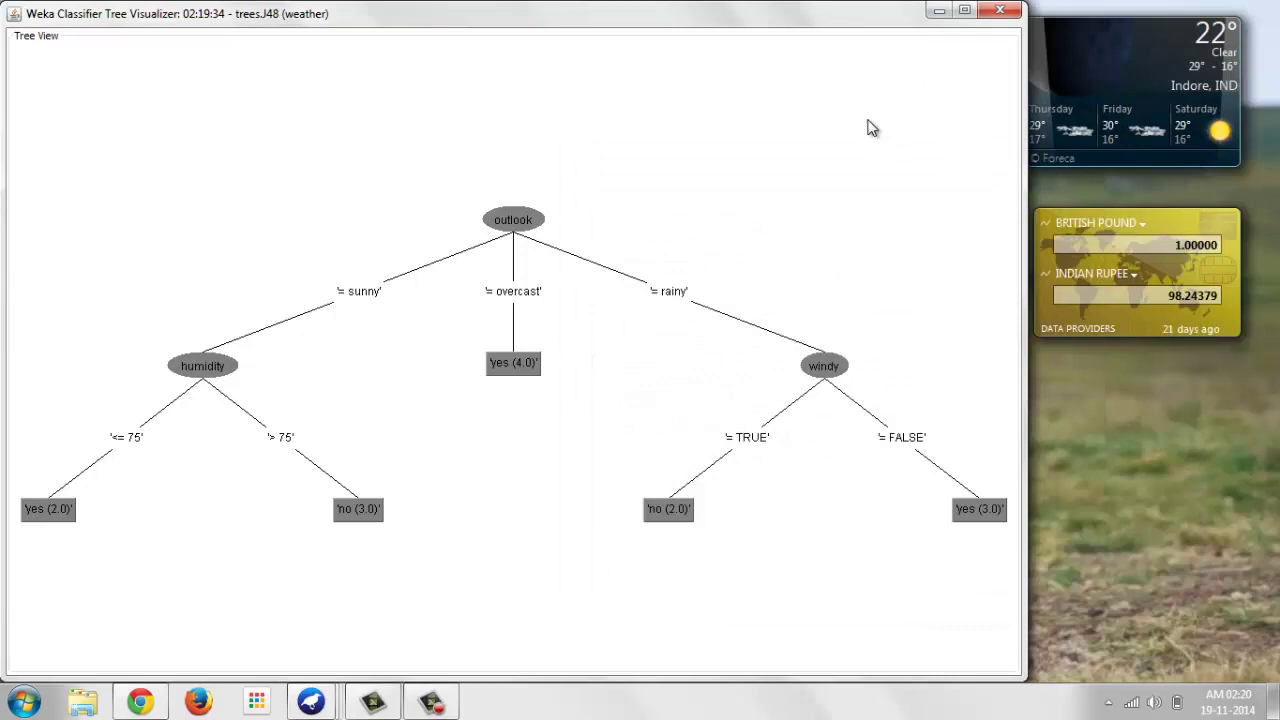